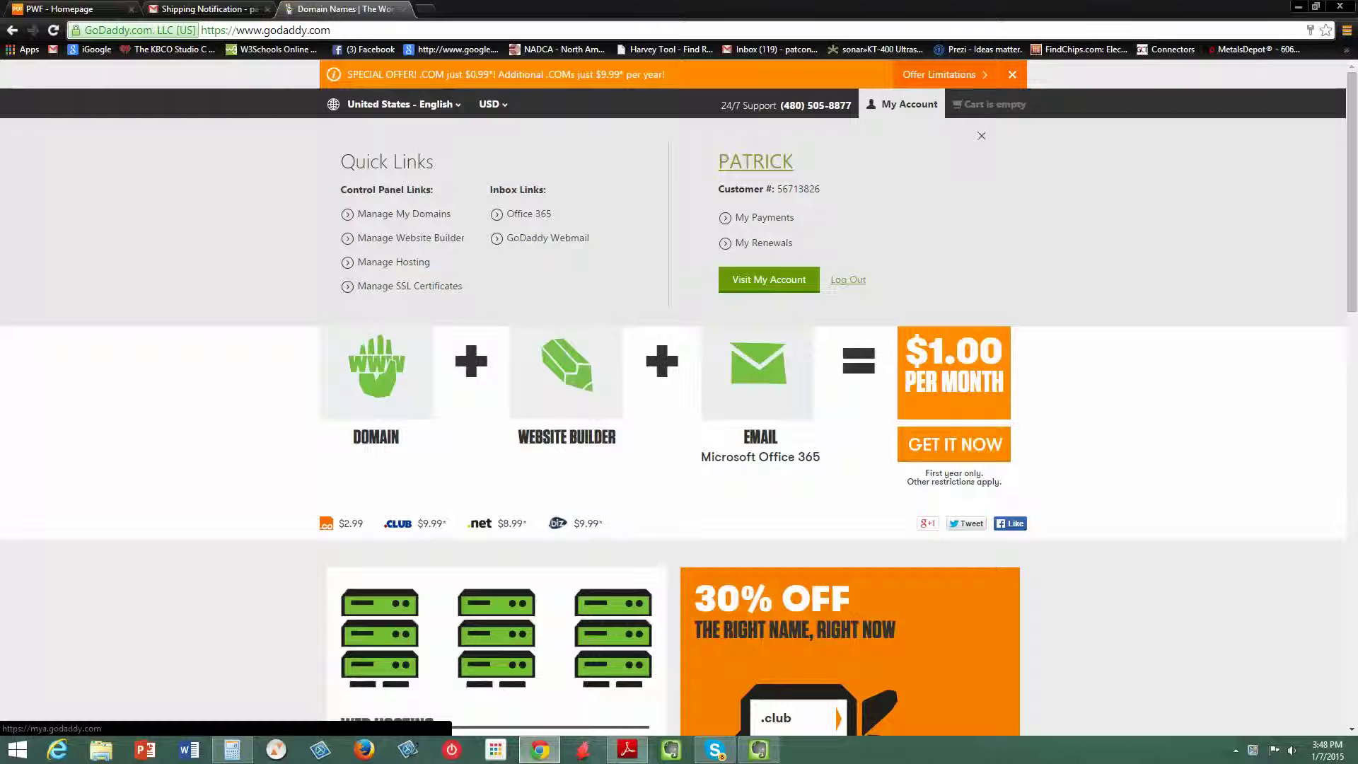
Open the GoDaddy account page by logging in with the saved credentials and dismiss the profile survey.
left_click(806, 283)
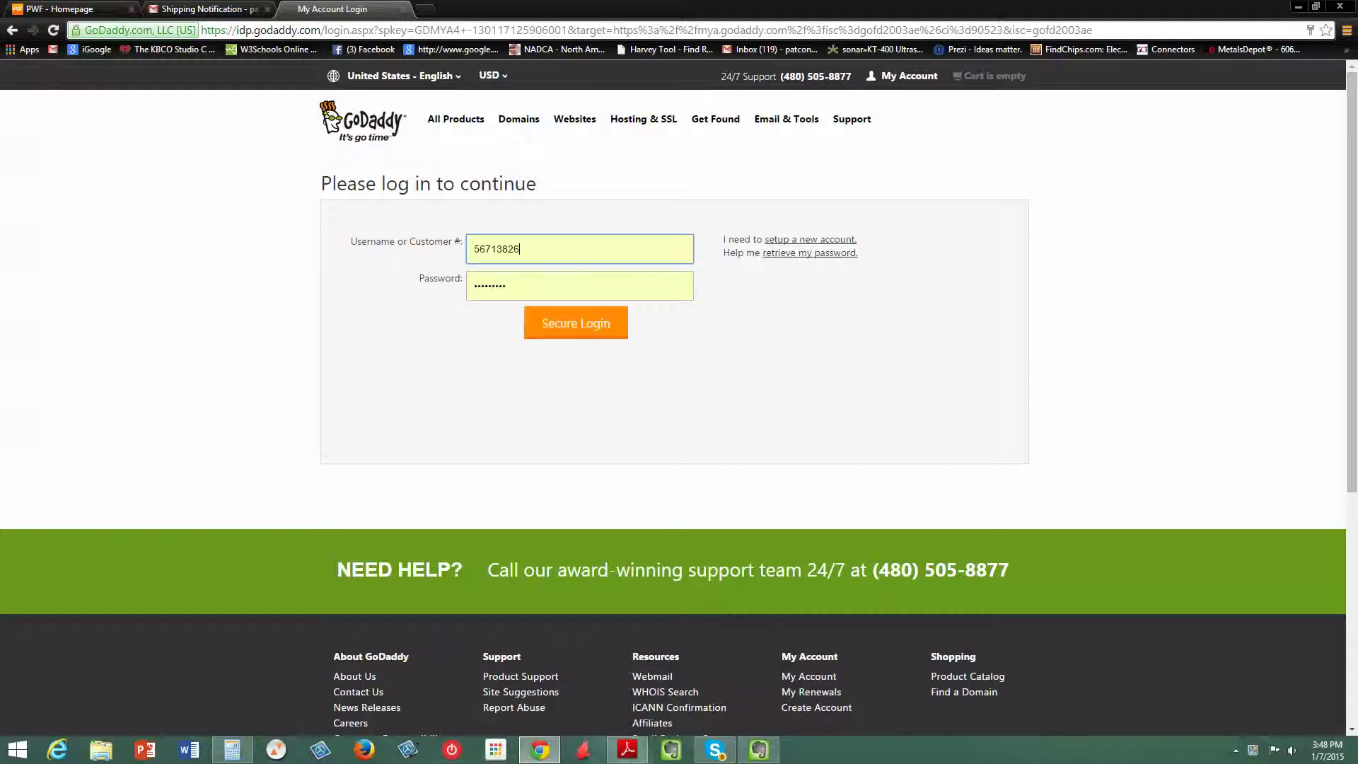
key("Return")
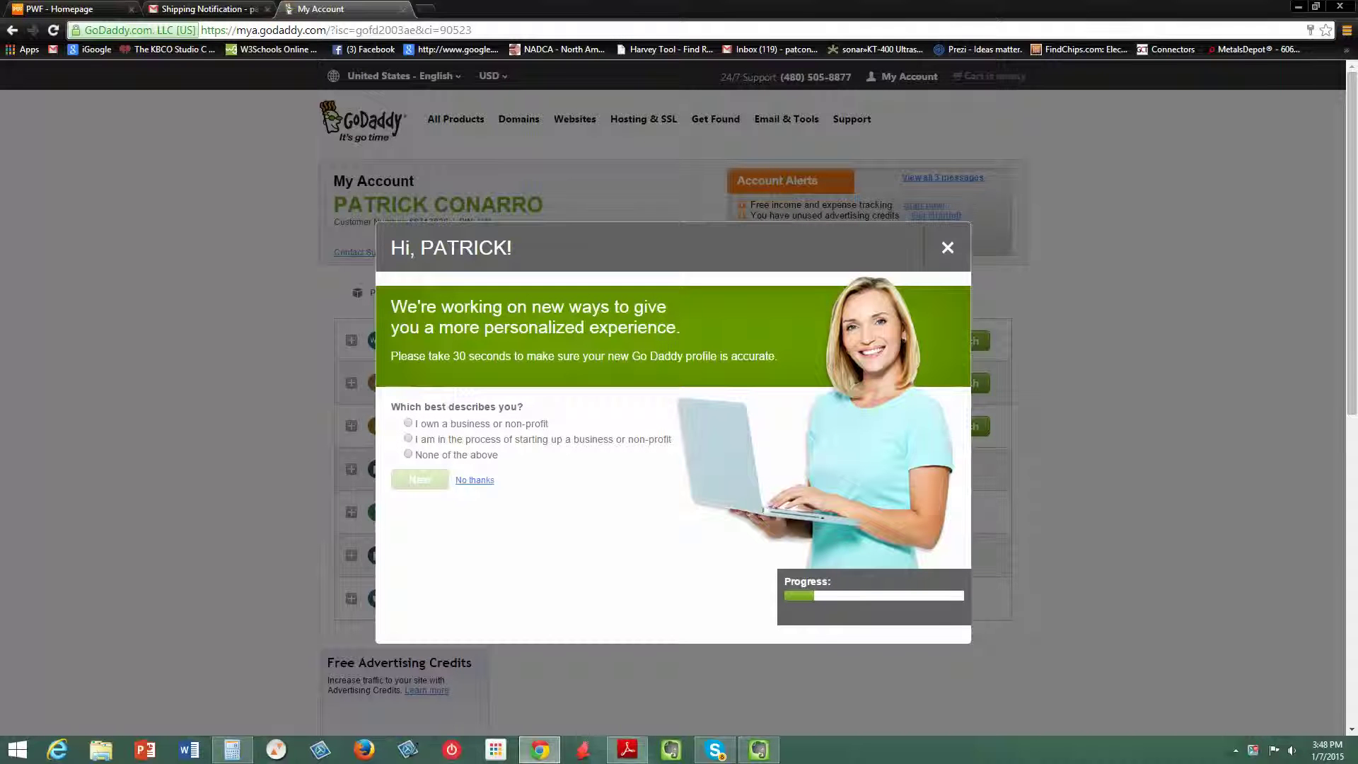
key("Escape")
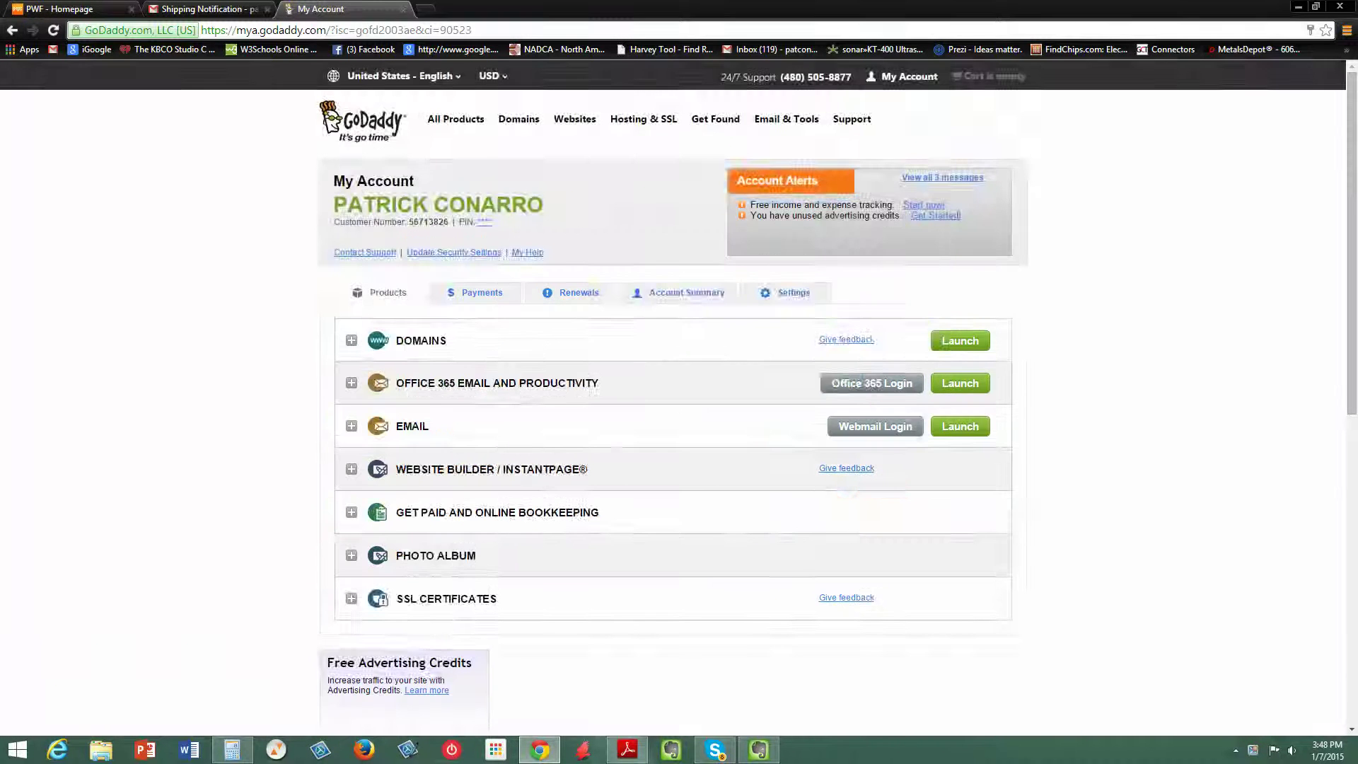
Expand the Website Builder / InstantPage products, launch dfmxpert.com and open the site for editing.
scroll(672, 353, "down", 2)
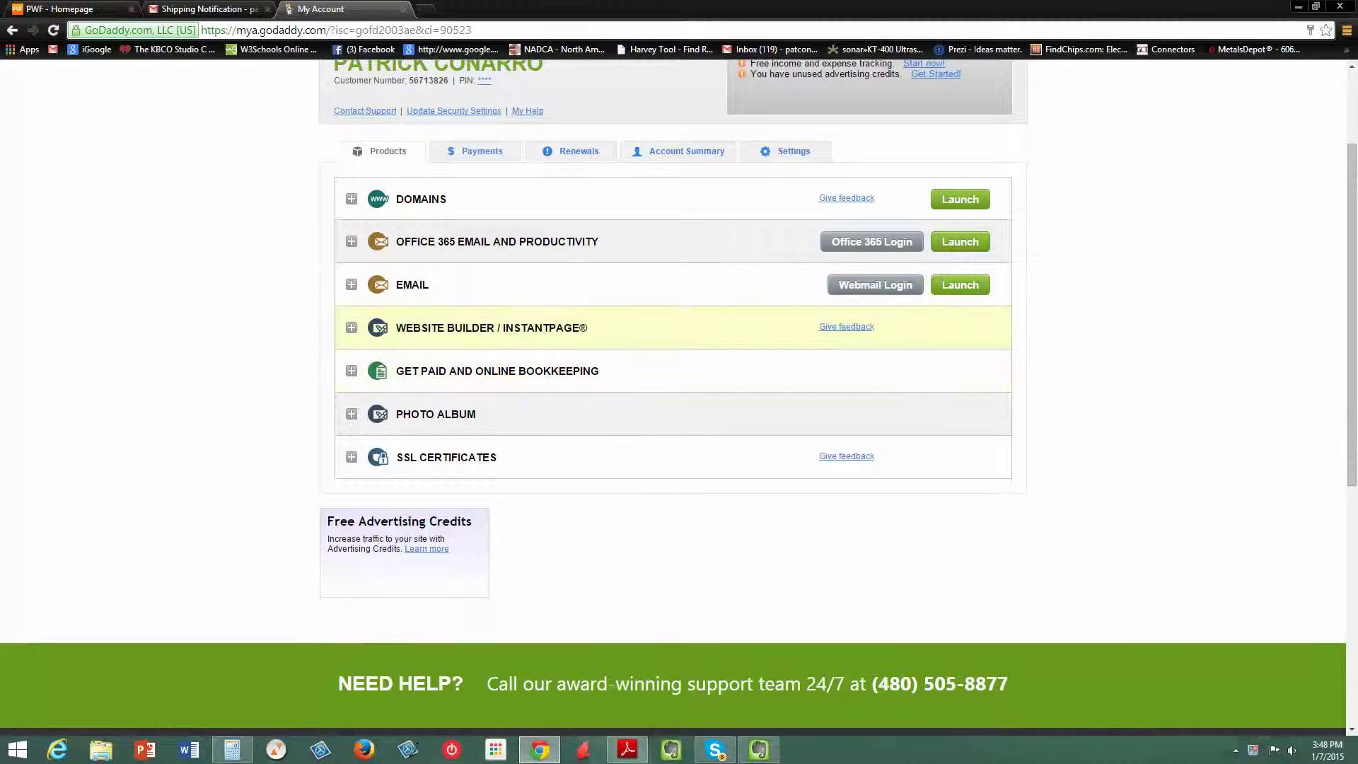
scroll(672, 354, "up", 1)
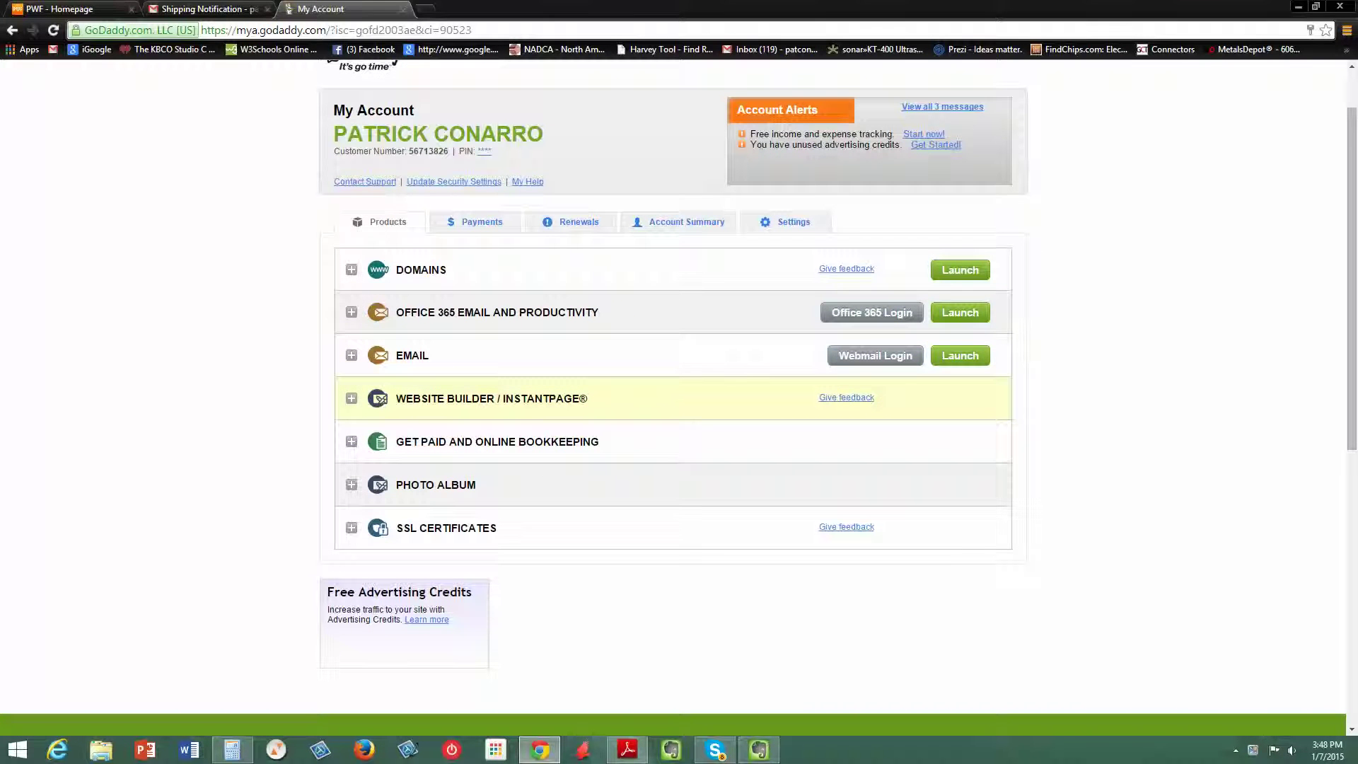
left_click(492, 398)
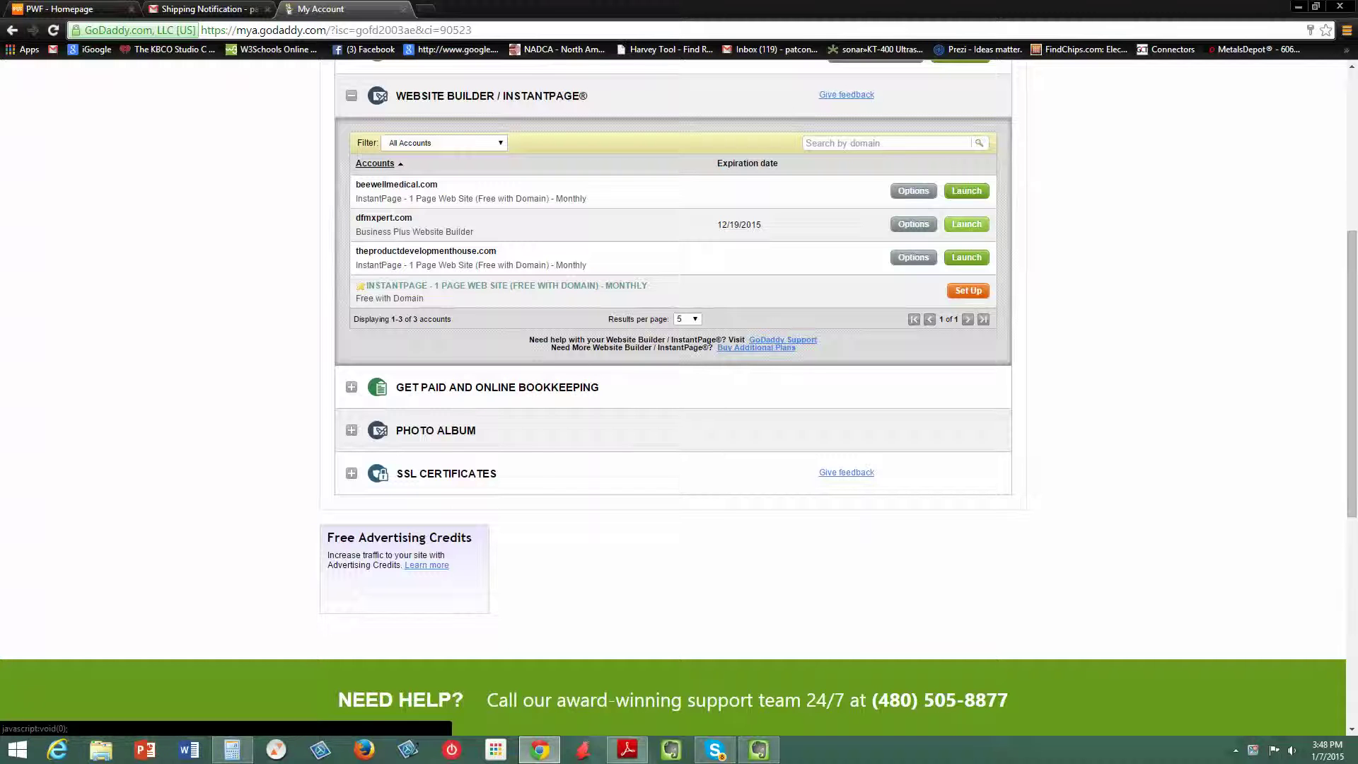
left_click(966, 224)
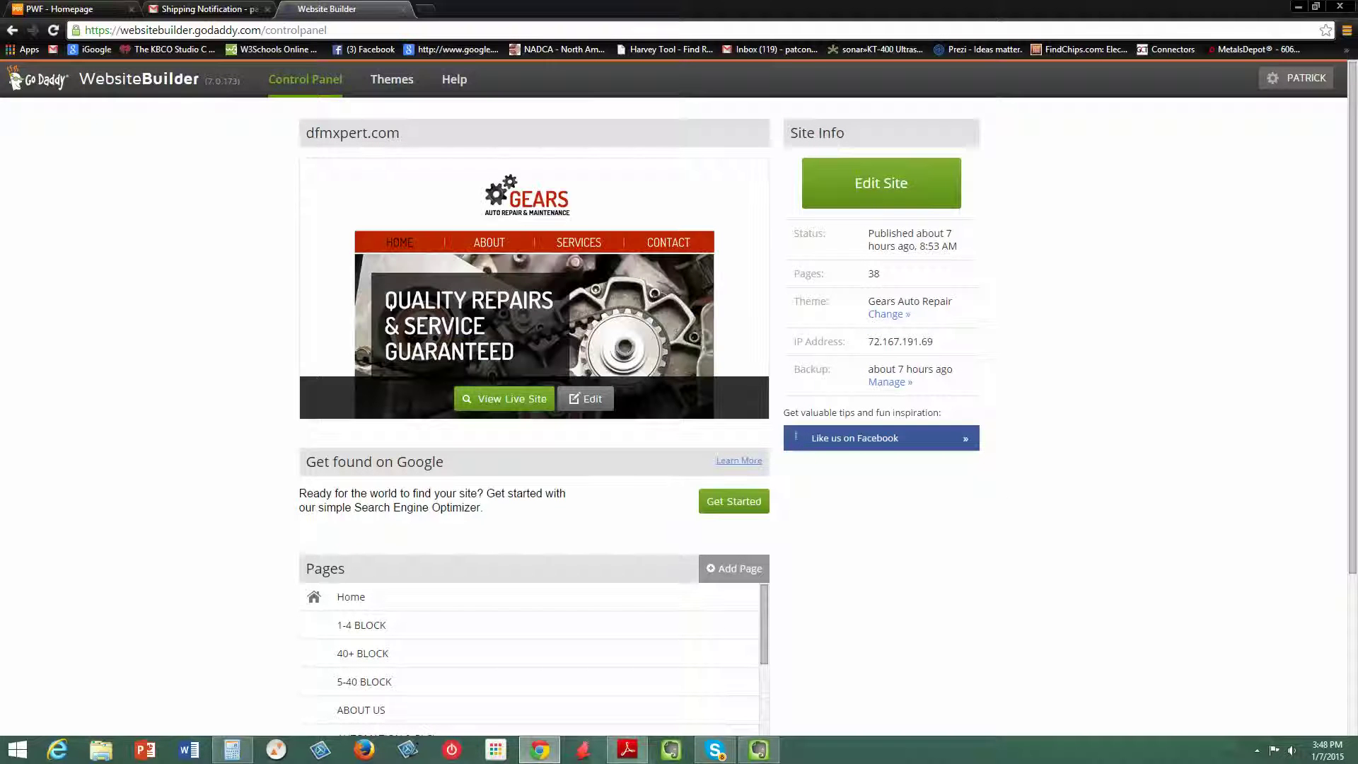
left_click(584, 398)
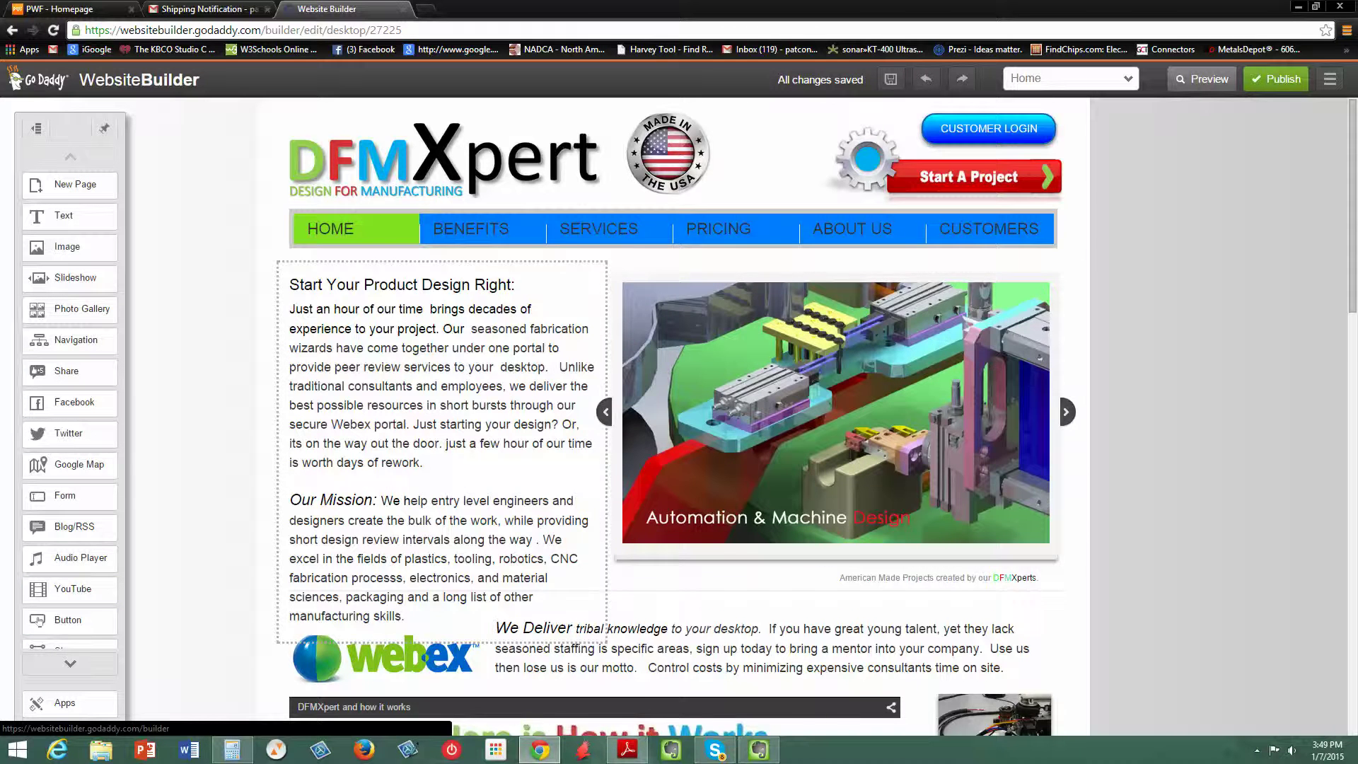
Review the layout and content of the Home page from its header down to the scheduling and payment graphics.
scroll(679, 418, "down", 8)
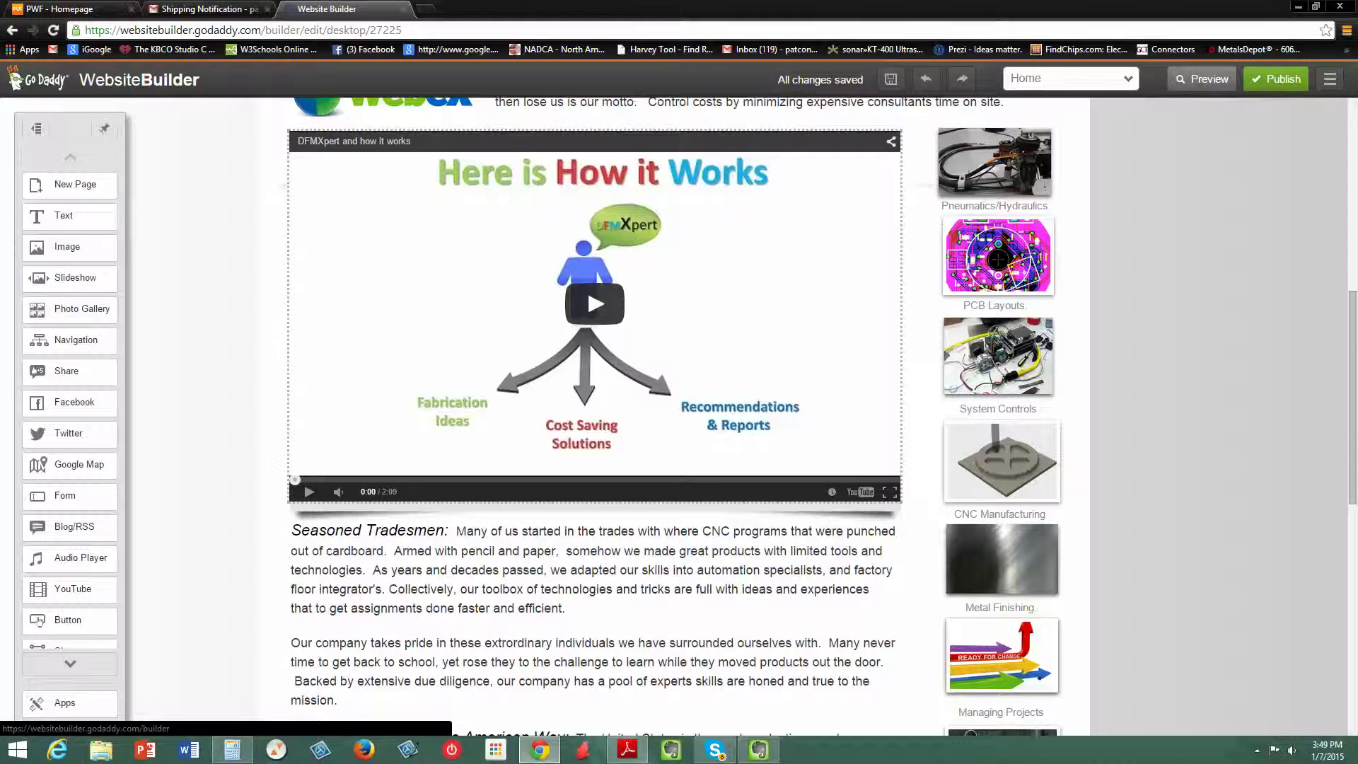
scroll(679, 417, "down", 5)
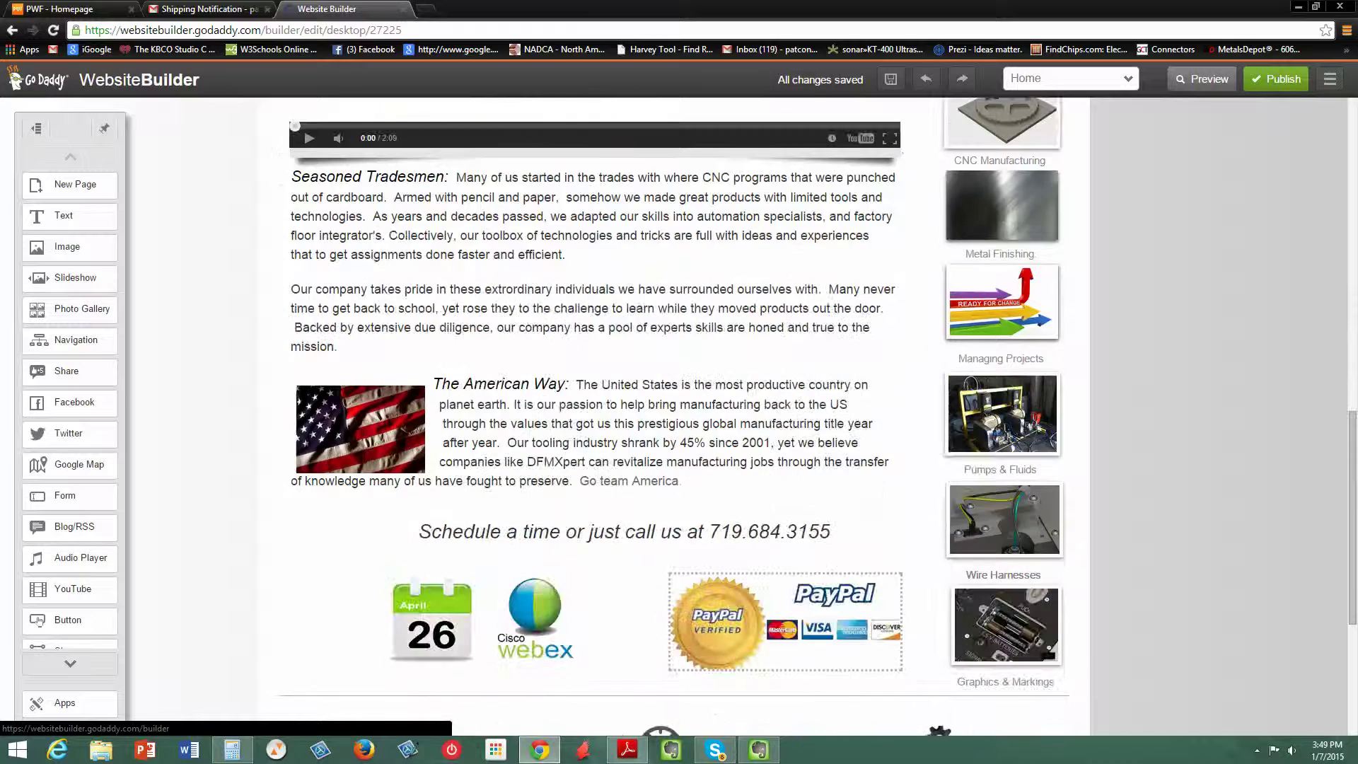
scroll(1005, 626, "down", 2)
scroll(1006, 626, "up", 2)
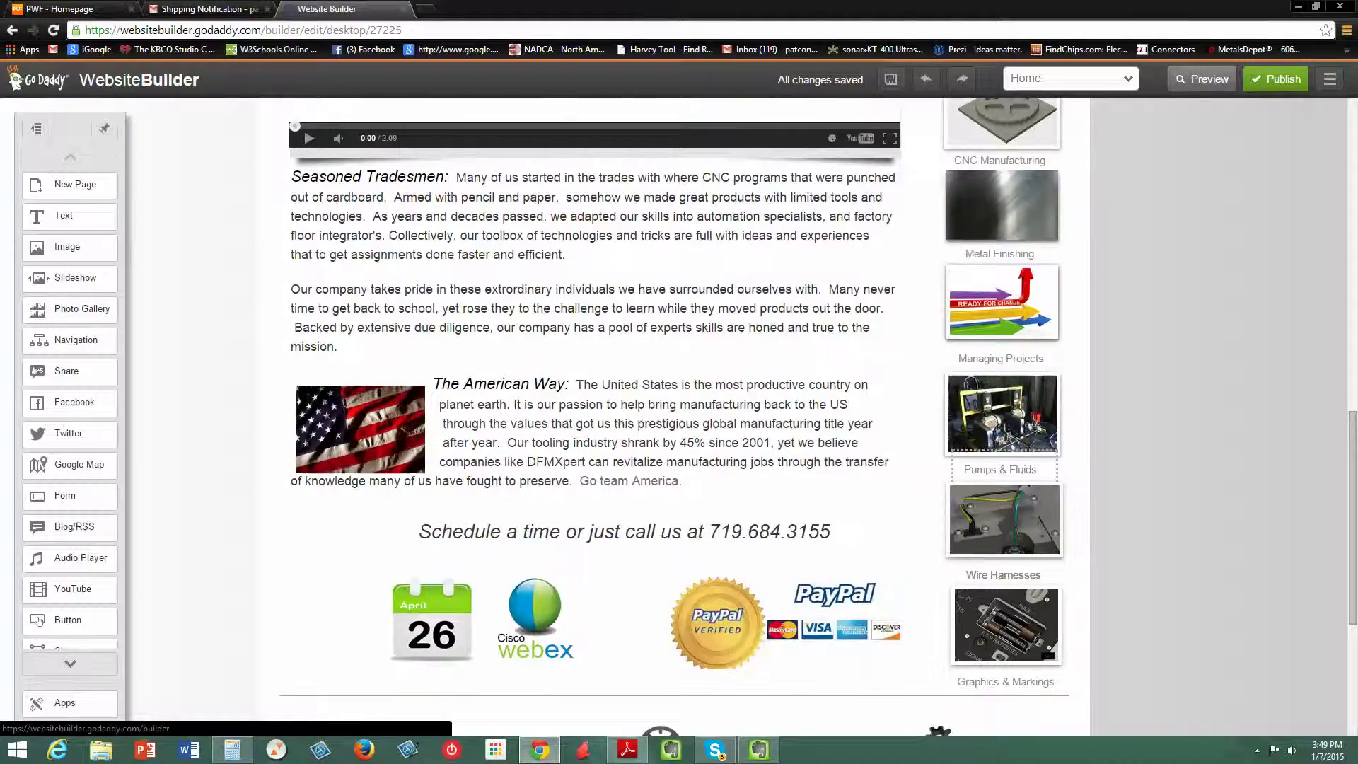
scroll(1006, 626, "up", 12)
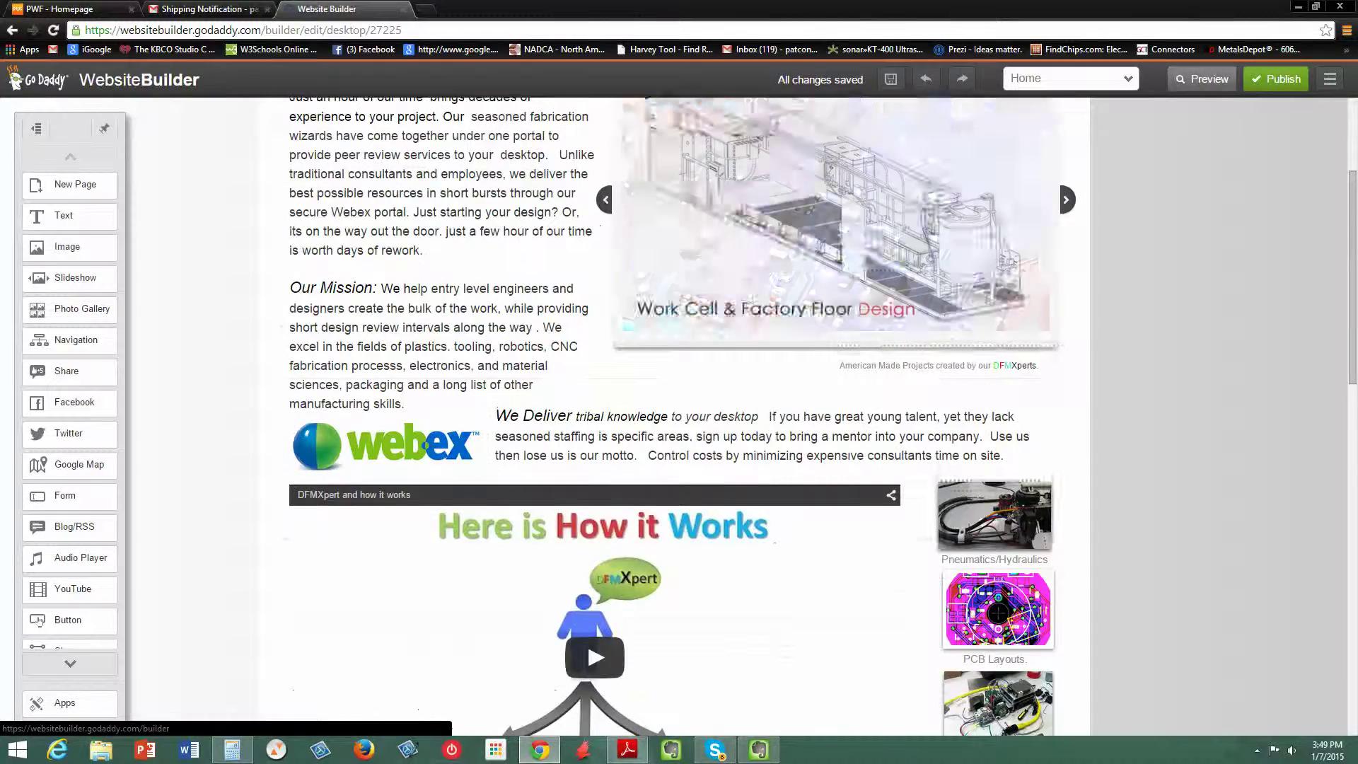
scroll(1006, 626, "up", 3)
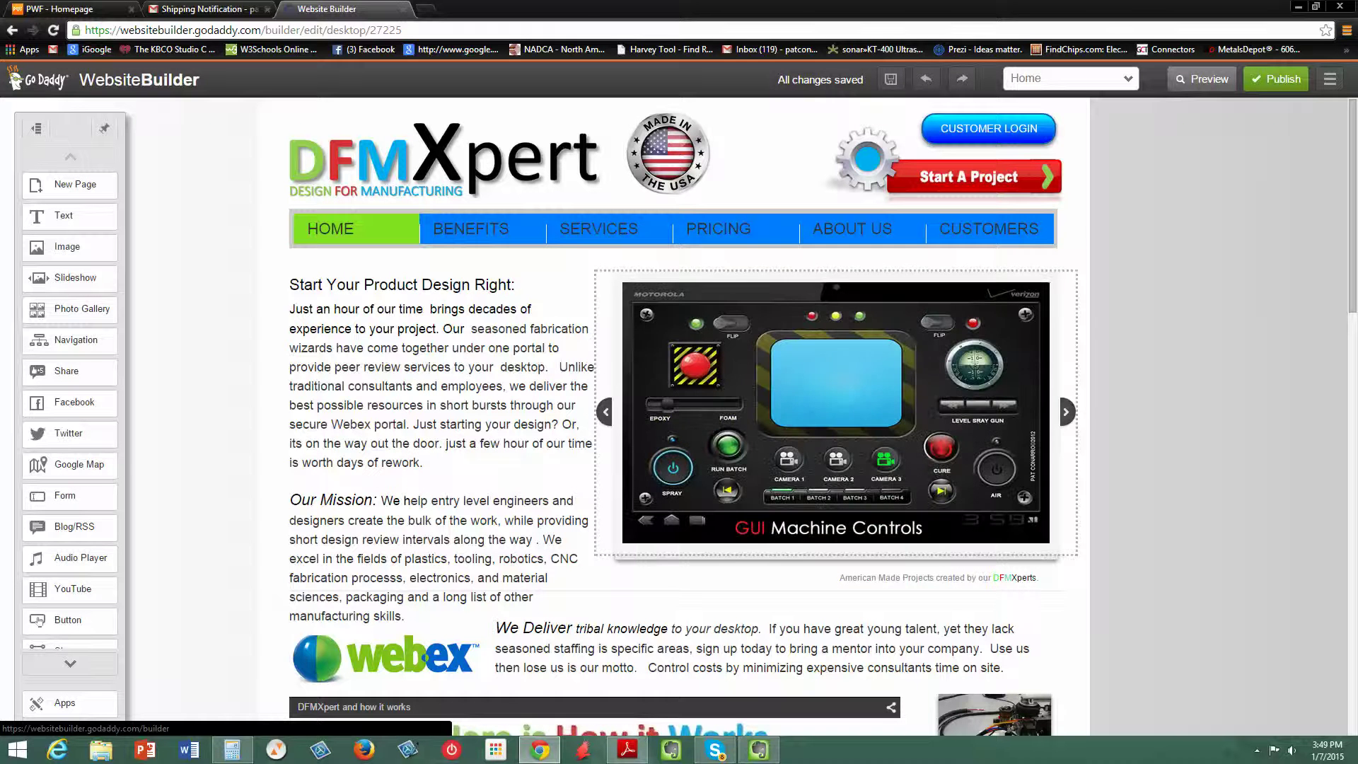
View the photos used in the Home page slideshow without changing them, and lock the slideshow's position.
left_click(836, 412)
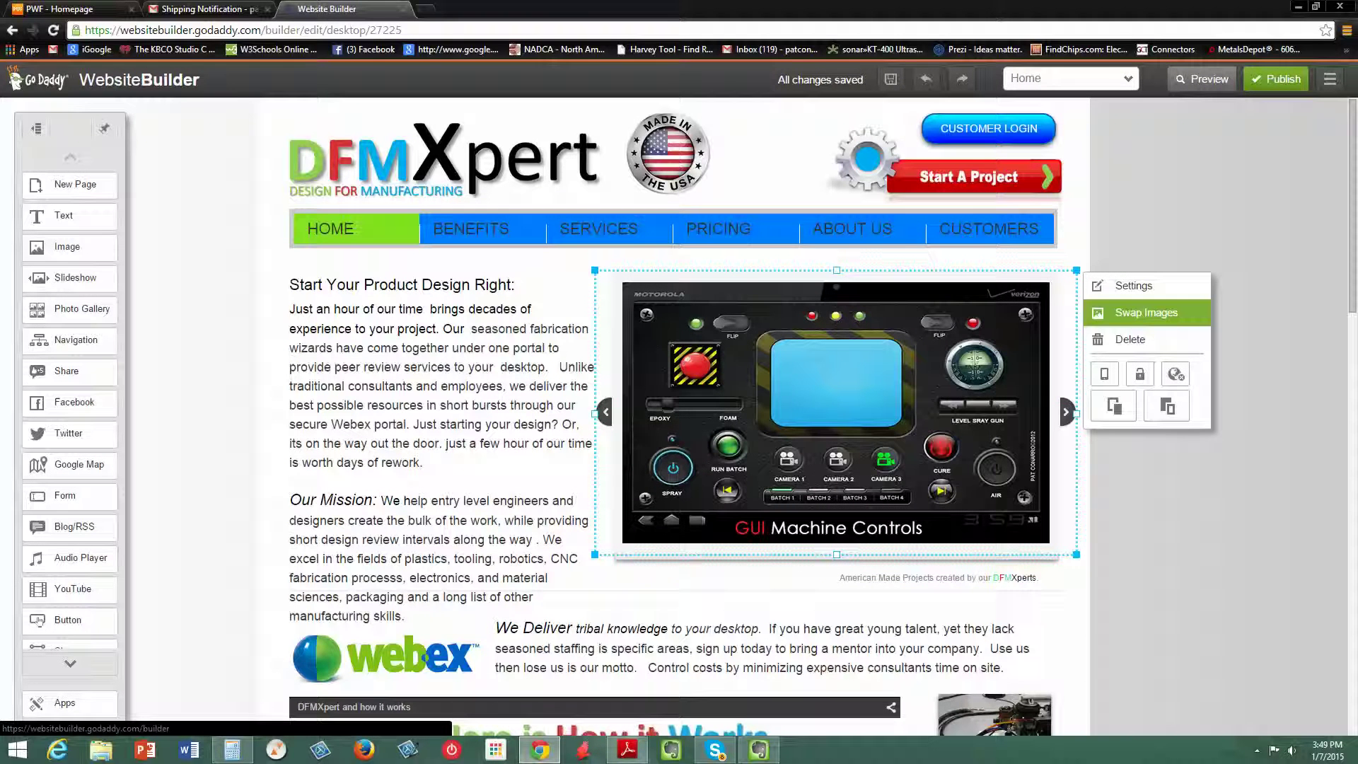
left_click(1131, 312)
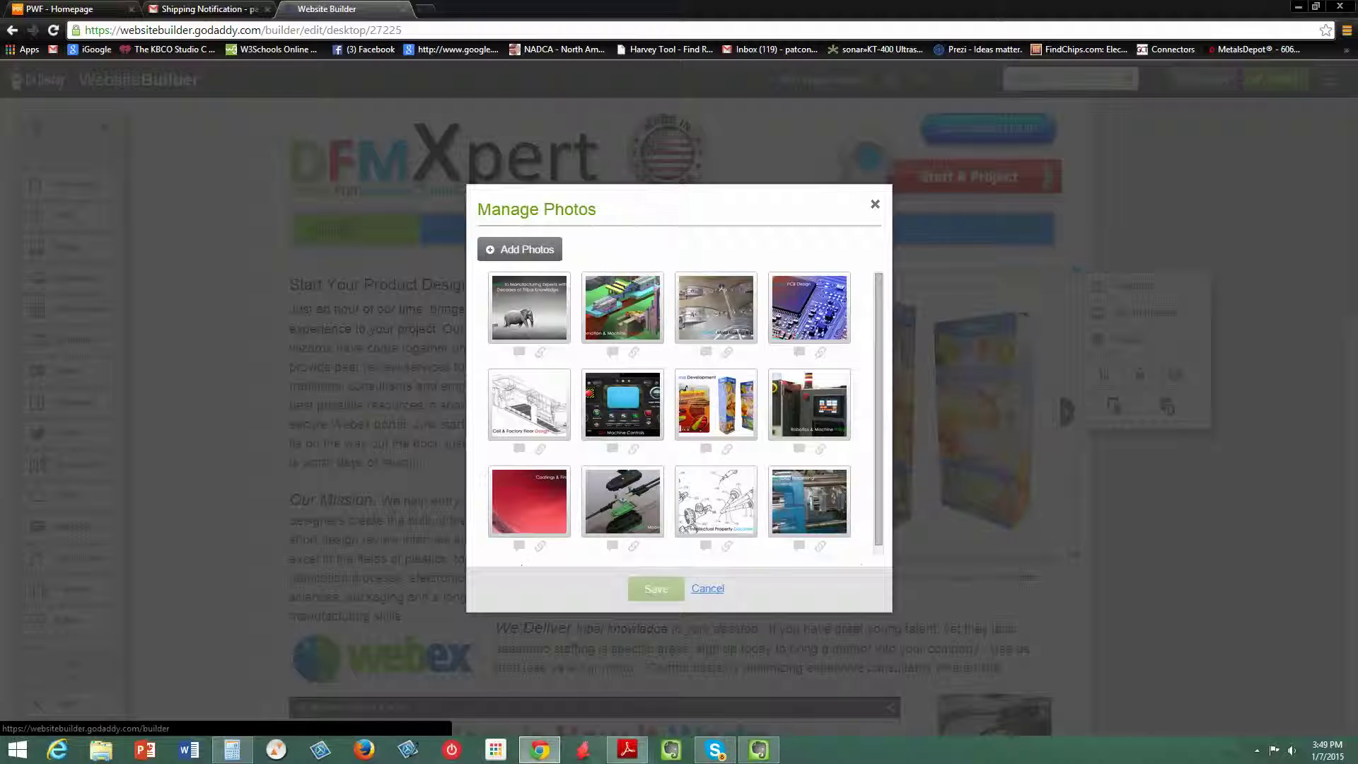
scroll(806, 396, "down", 1)
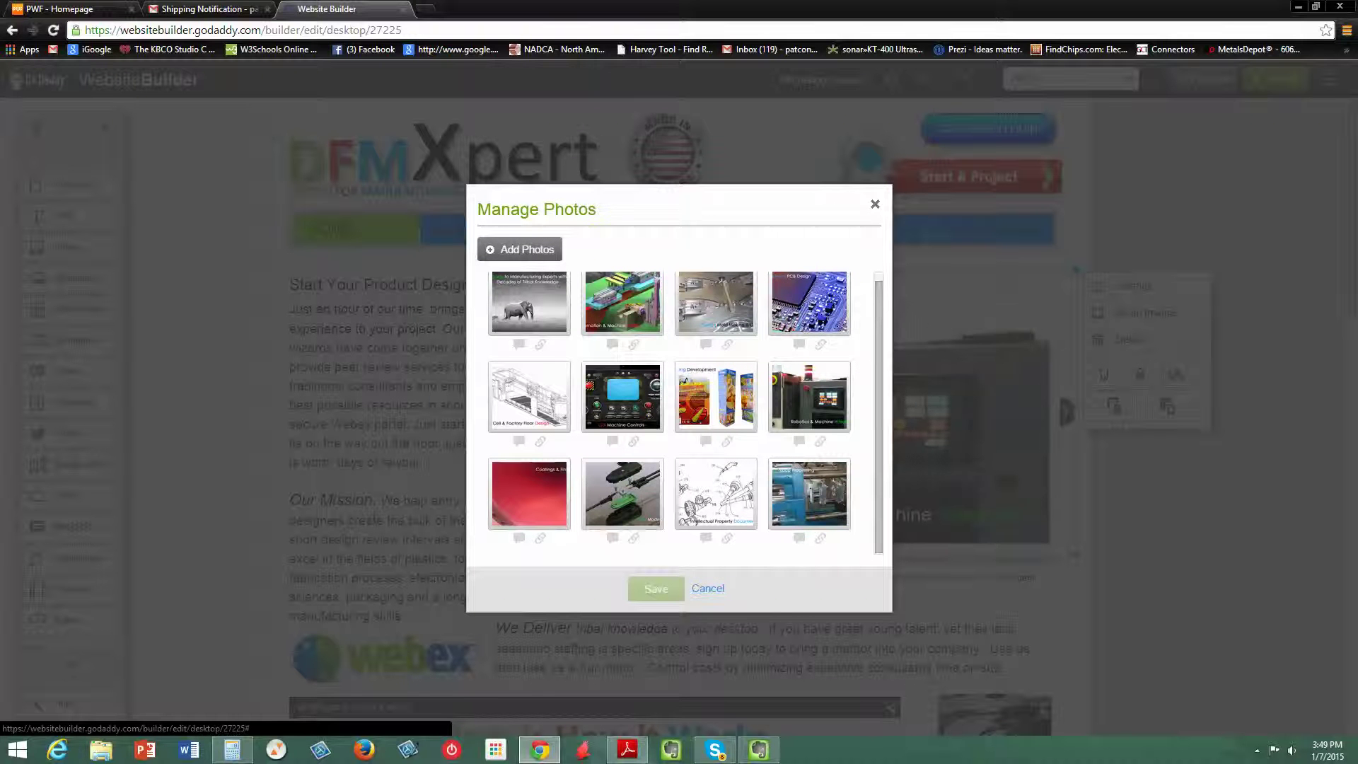
left_click(707, 589)
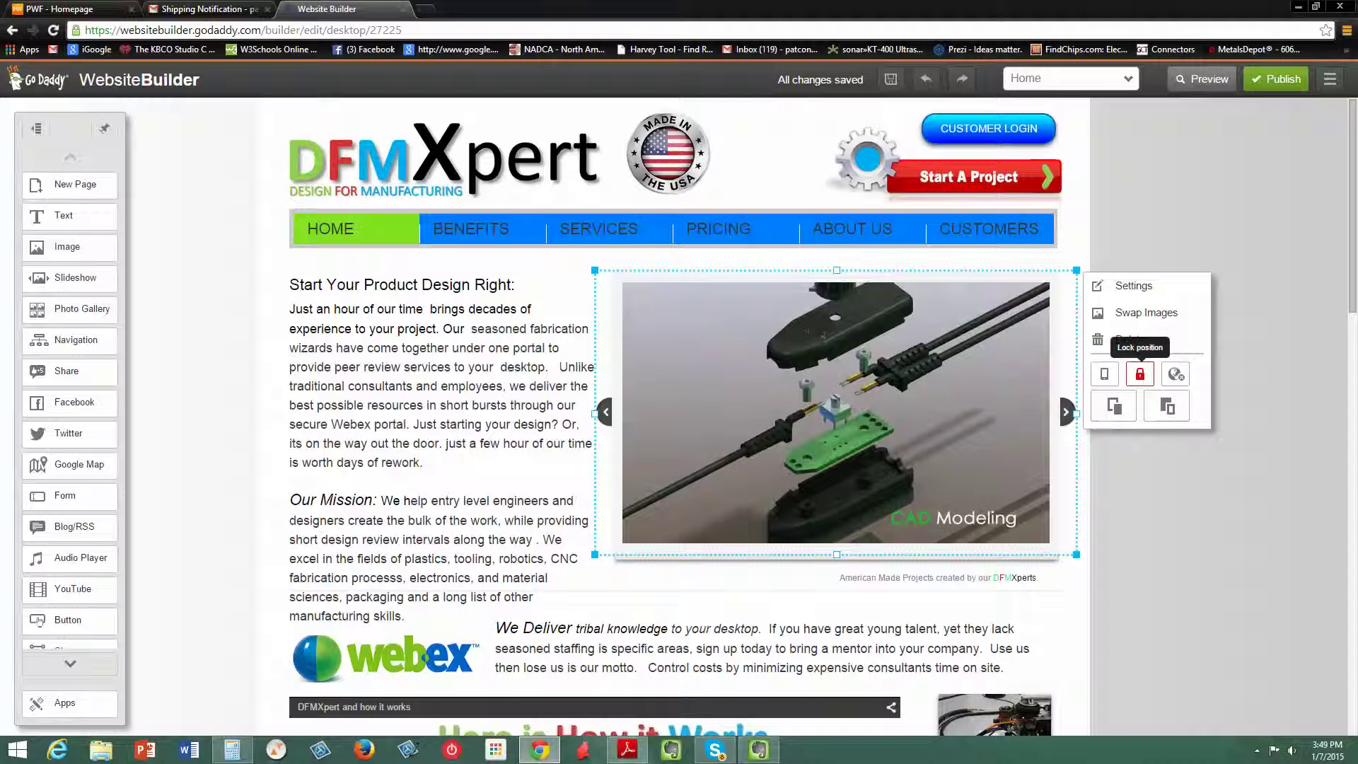
left_click(1140, 374)
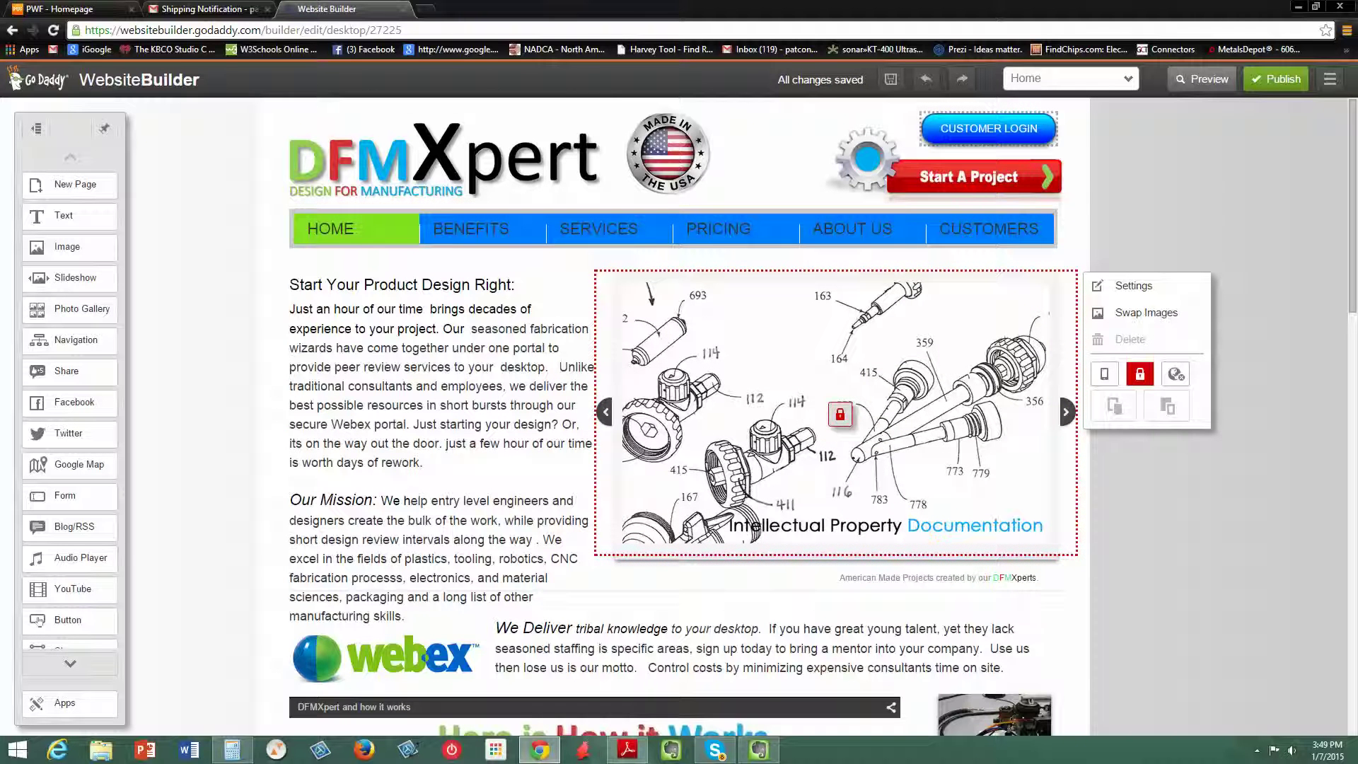
Inspect the label, link and colour settings of the CUSTOMER LOGIN button and close them without saving.
left_click(988, 128)
left_click(1114, 154)
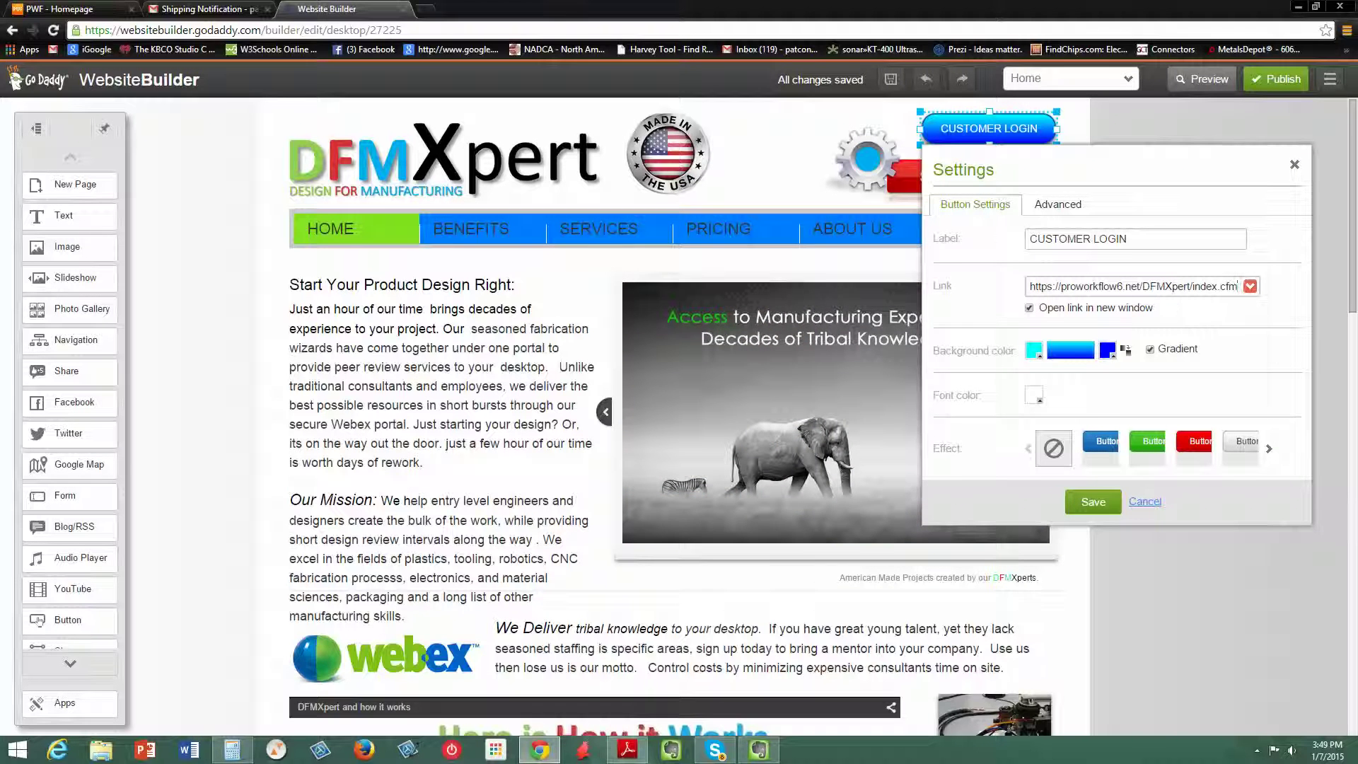
left_click(1144, 502)
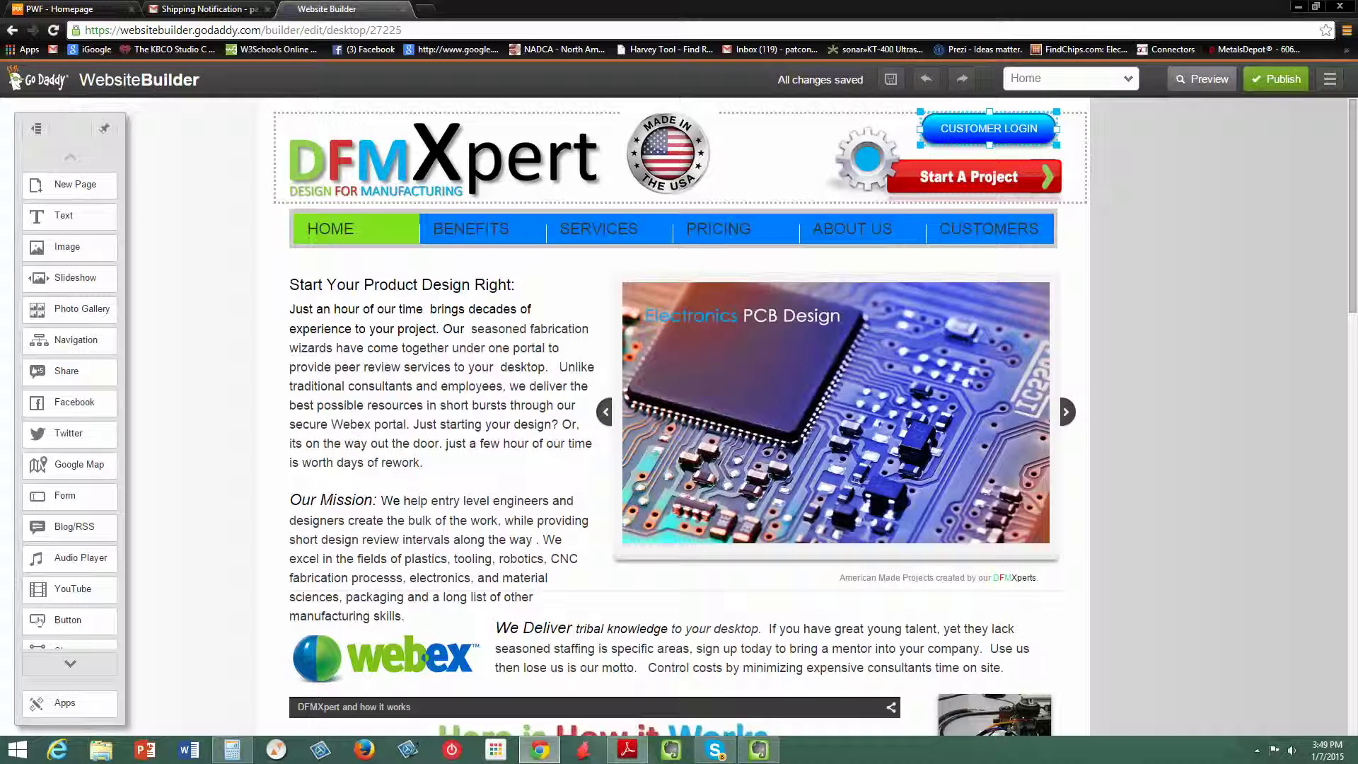
Look at the navigation bar's BENEFITS submenu and open the navigation menu's page structure for editing.
mouse_move(471, 229)
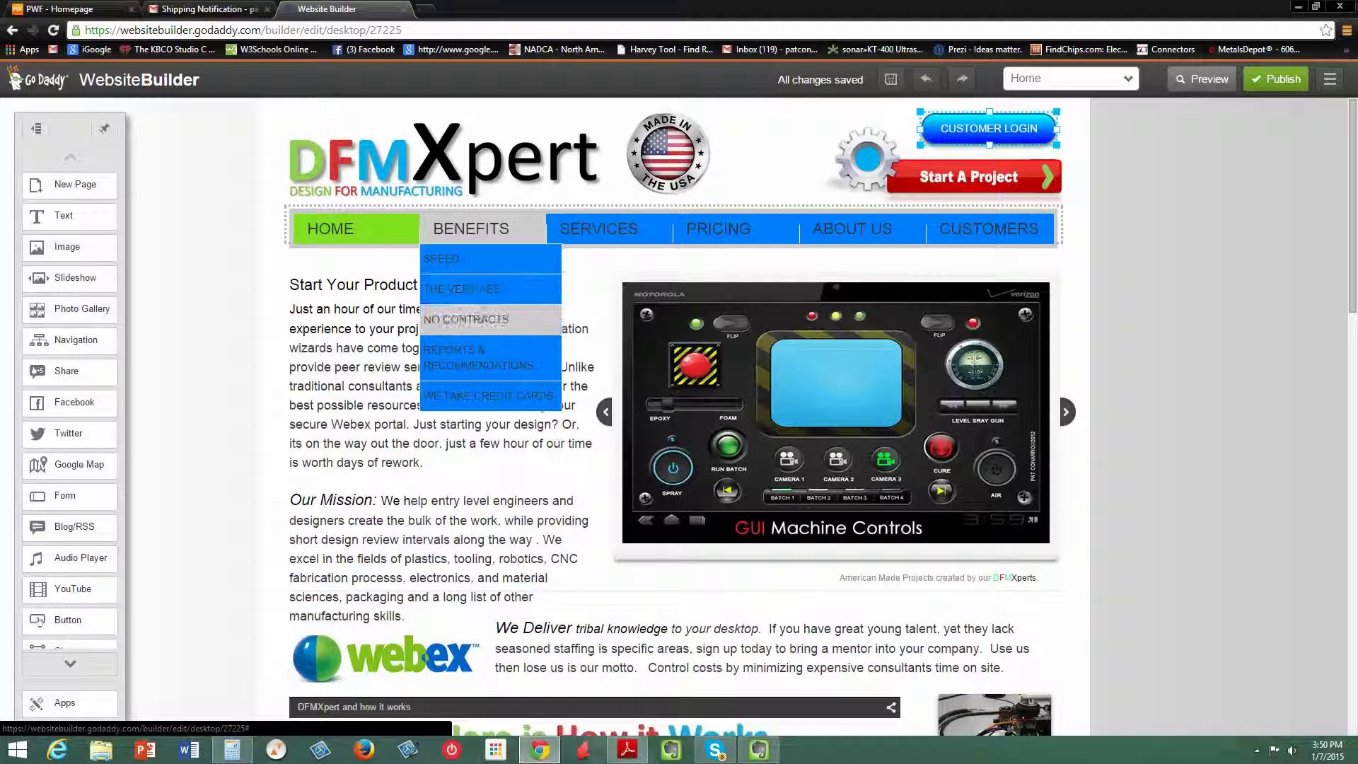
mouse_move(598, 229)
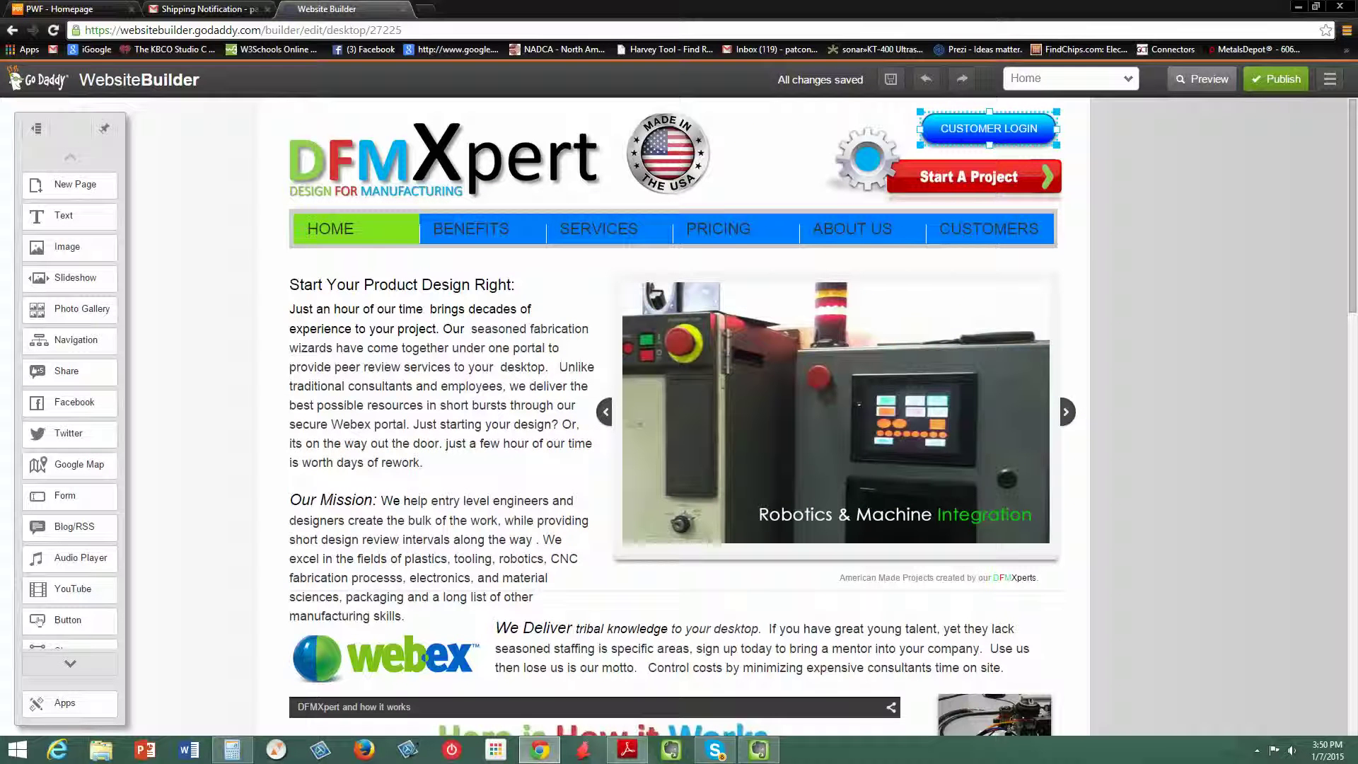
left_click(674, 227)
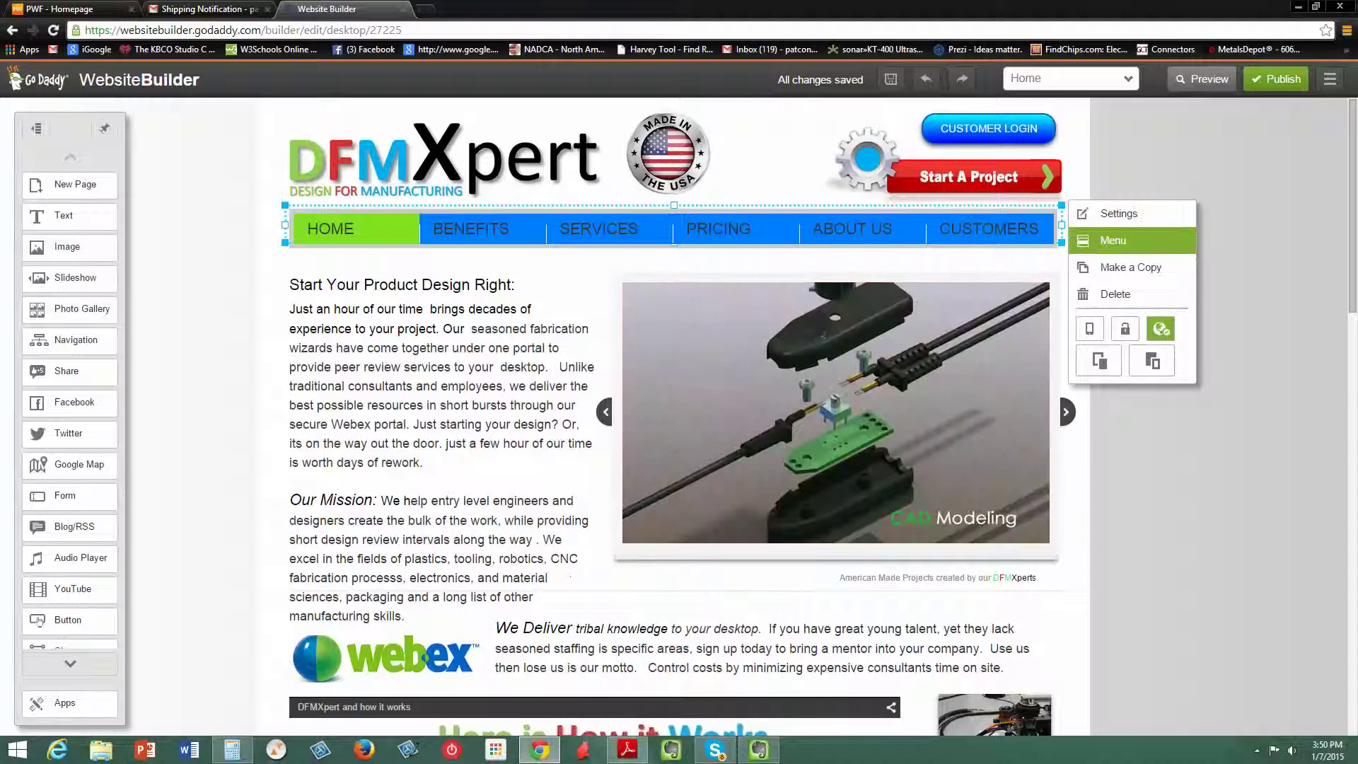
left_click(1113, 241)
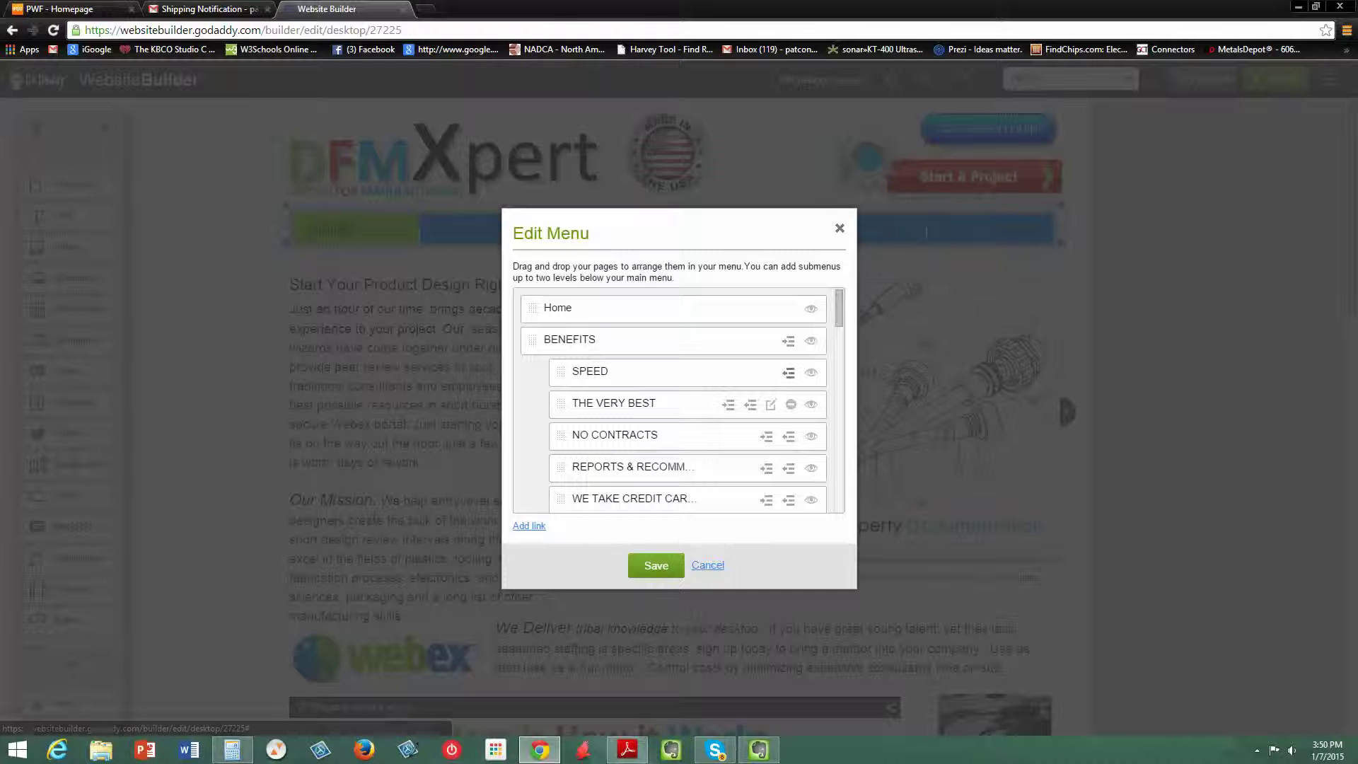
Outdent SPEED to the main menu level, indent it back under BENEFITS, and outdent its four following pages to the same submenu level.
left_click(787, 373)
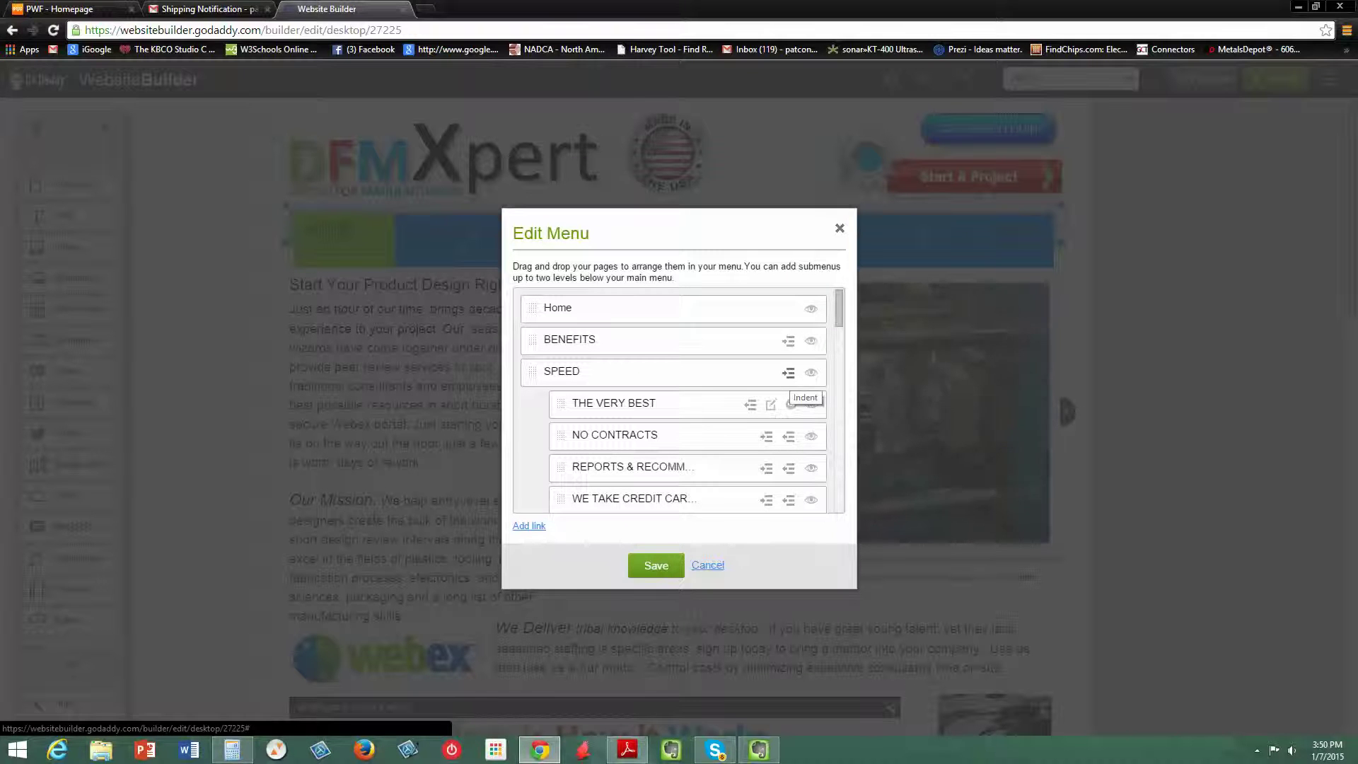
left_click(788, 372)
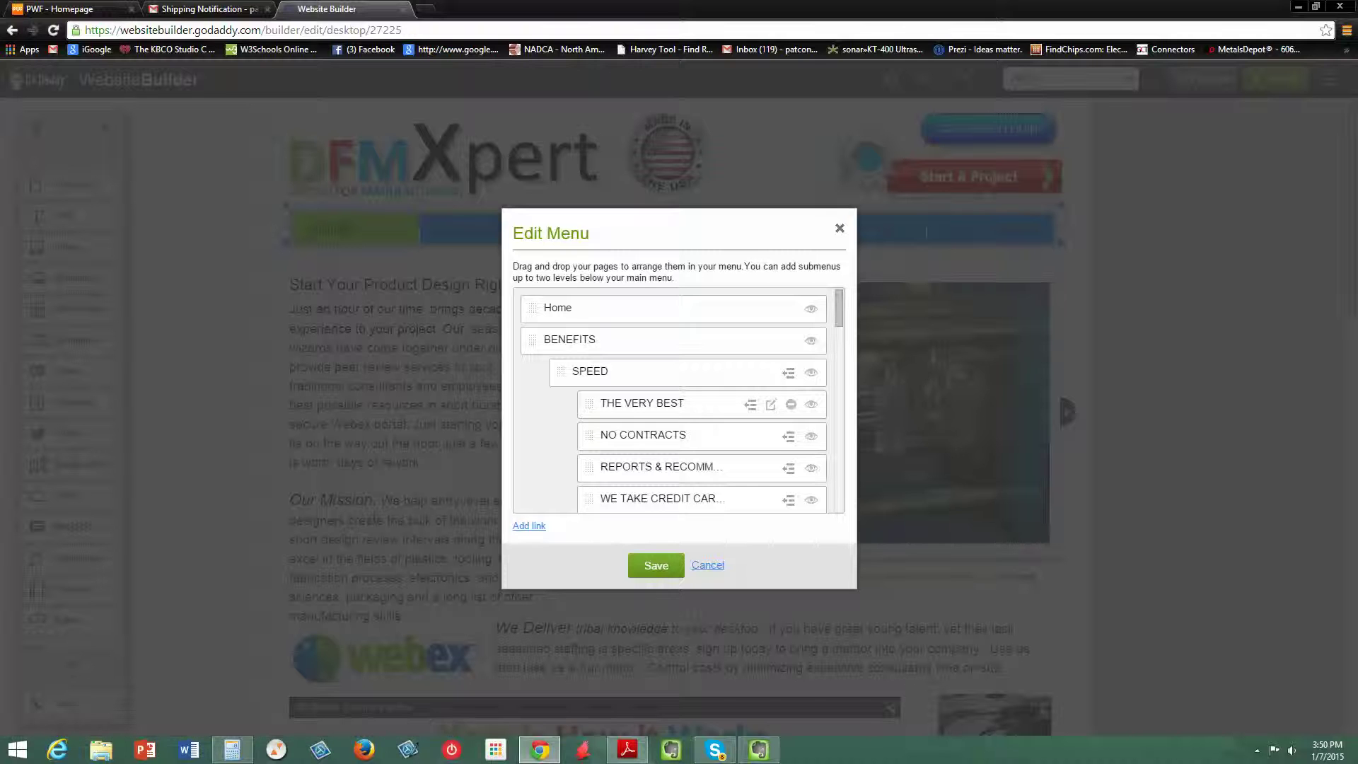
left_click(750, 405)
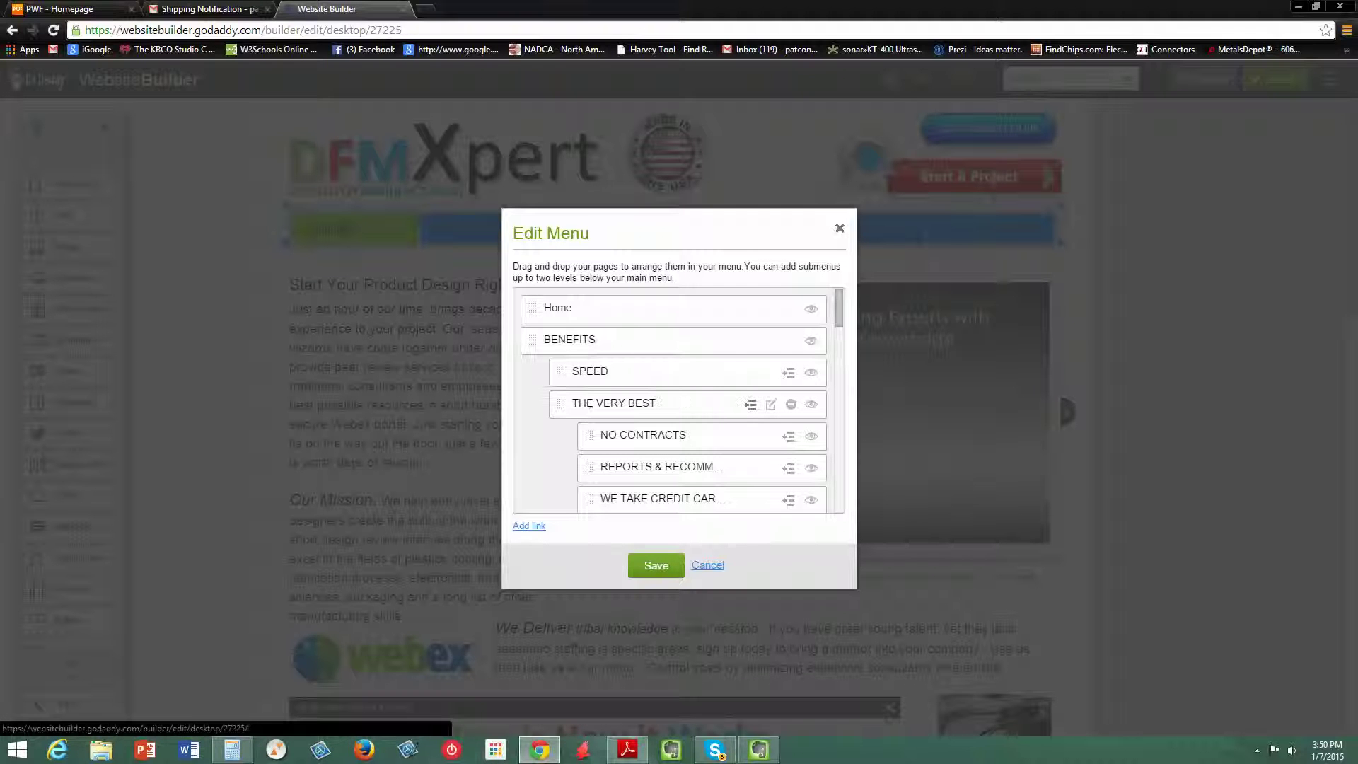
left_click(788, 436)
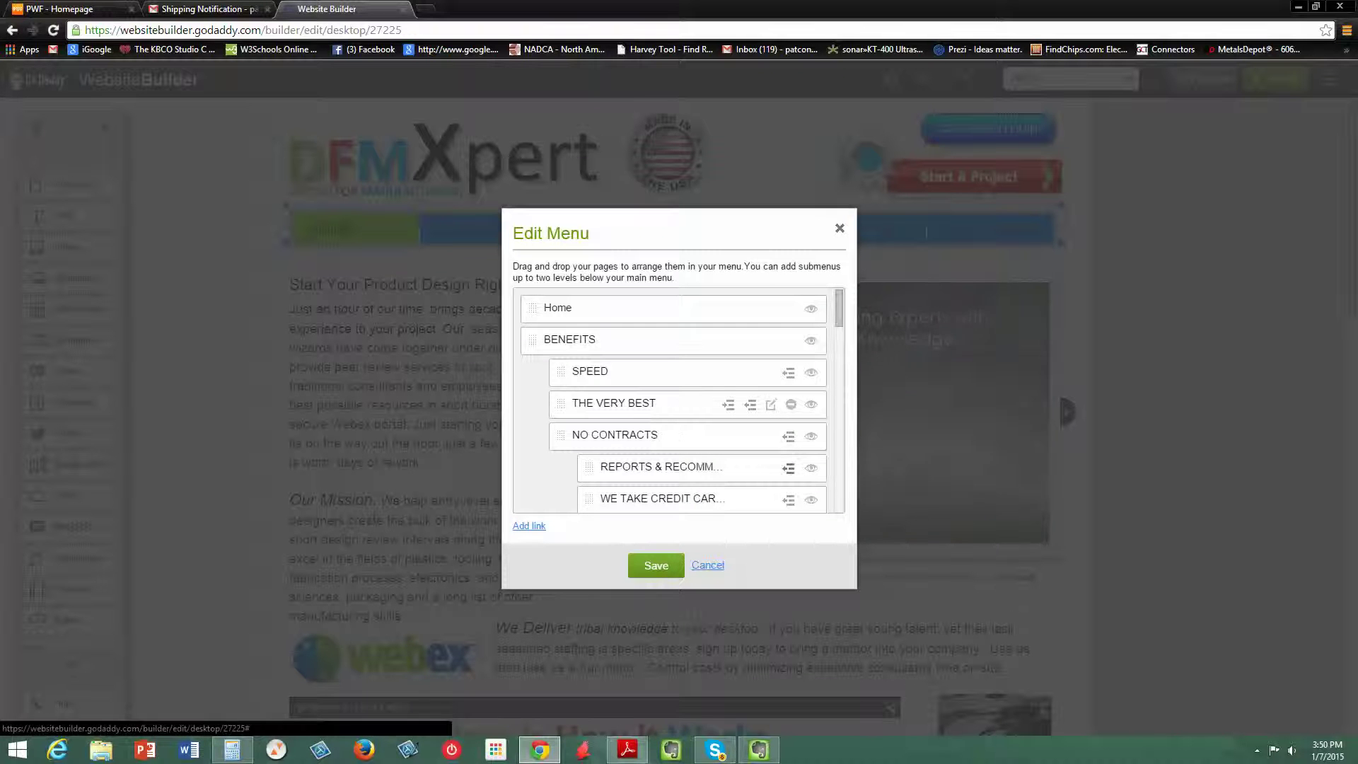
left_click(788, 468)
scroll(788, 468, "down", 1)
left_click(788, 429)
Examine how the pages are nested under SERVICES, PRICING, ABOUT US and CUSTOMERS in the menu structure.
scroll(676, 399, "down", 2)
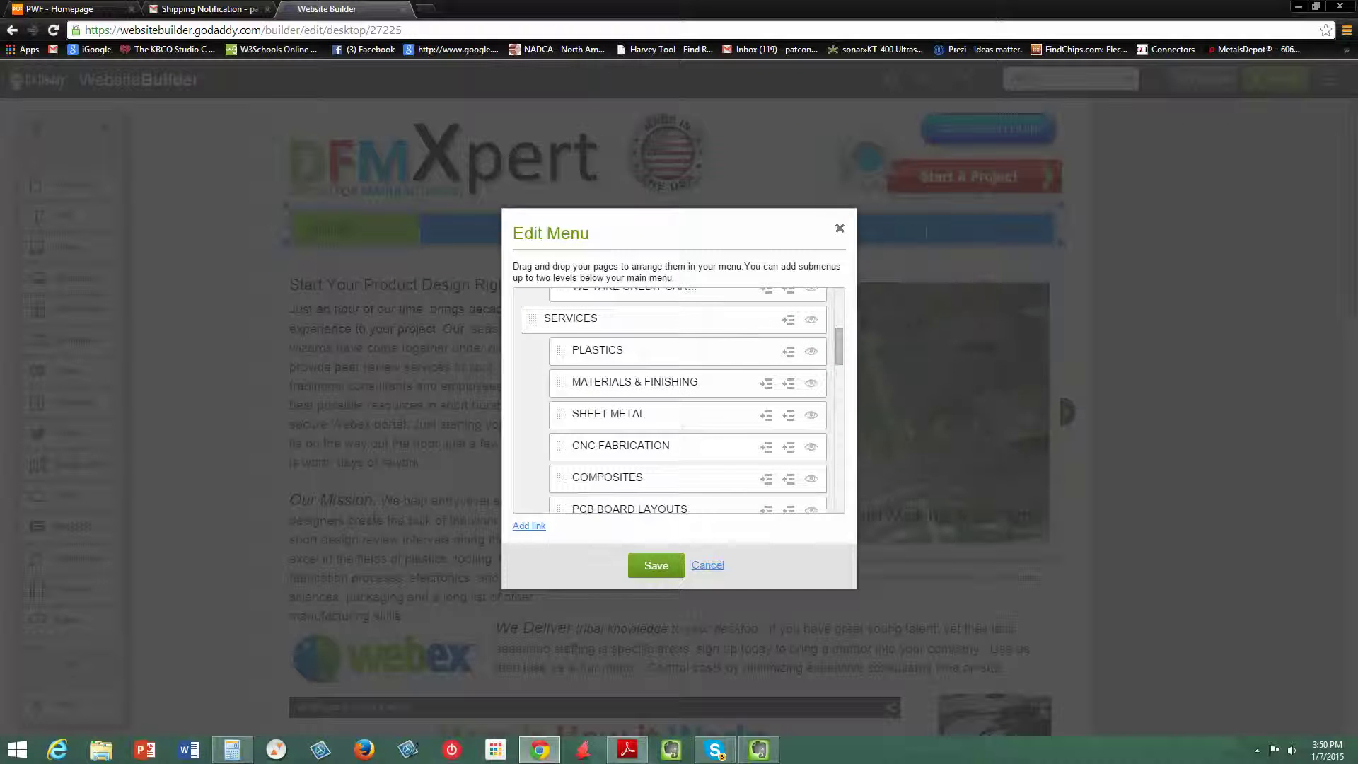
scroll(675, 400, "down", 5)
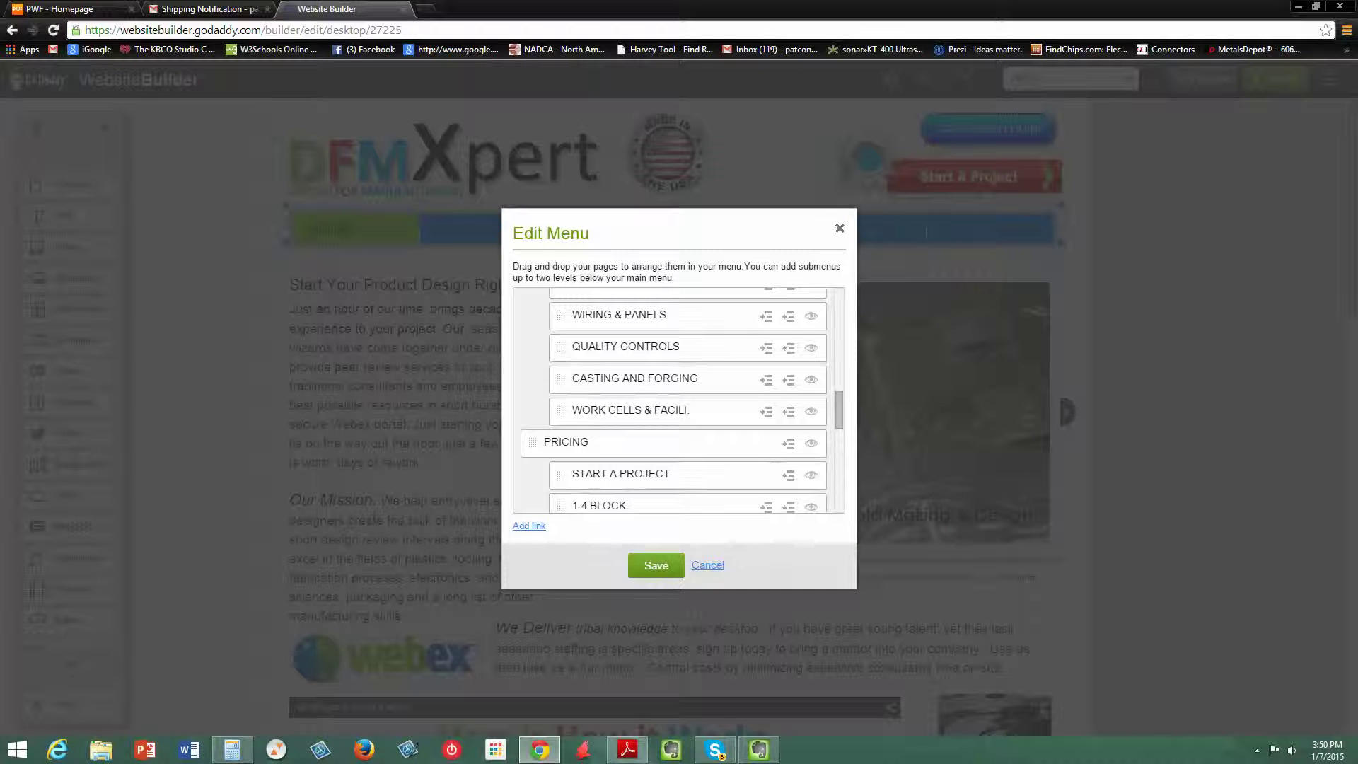
scroll(675, 399, "down", 1)
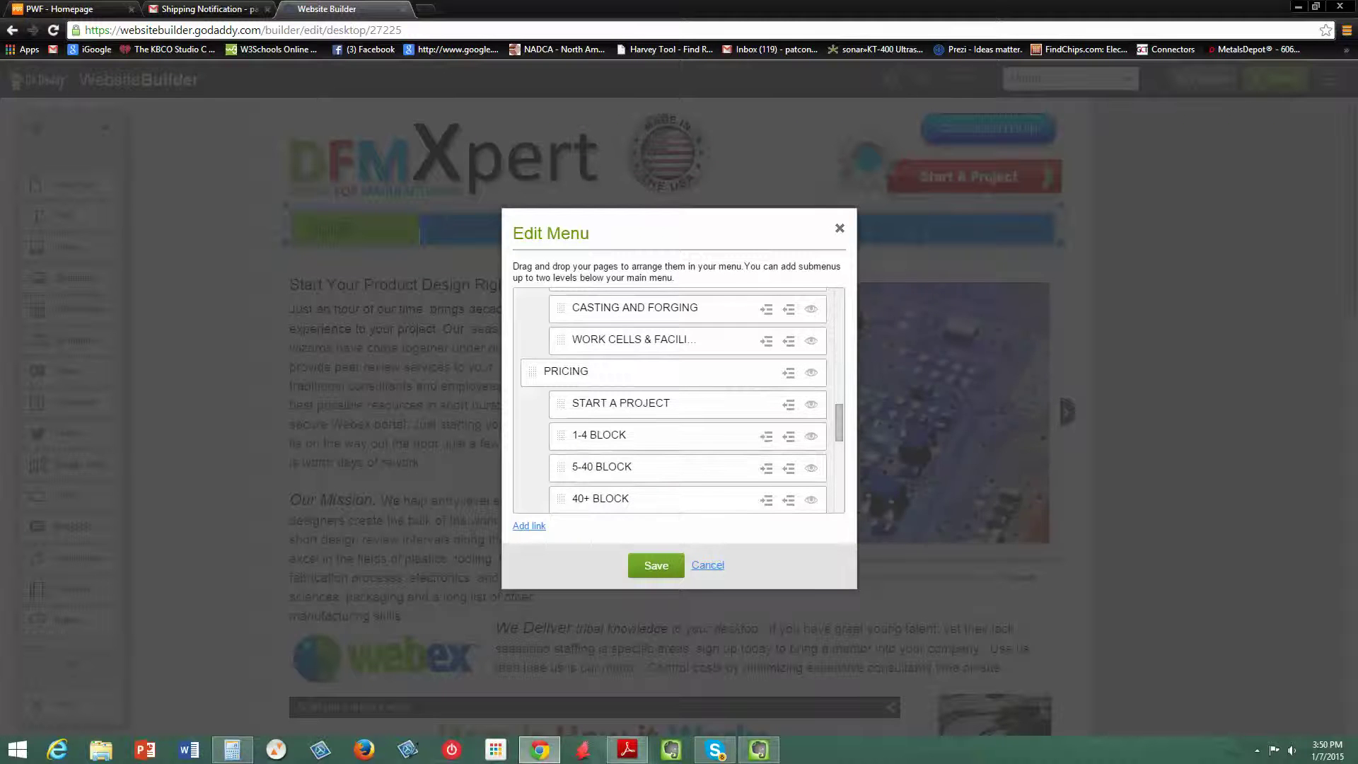
scroll(676, 400, "down", 1)
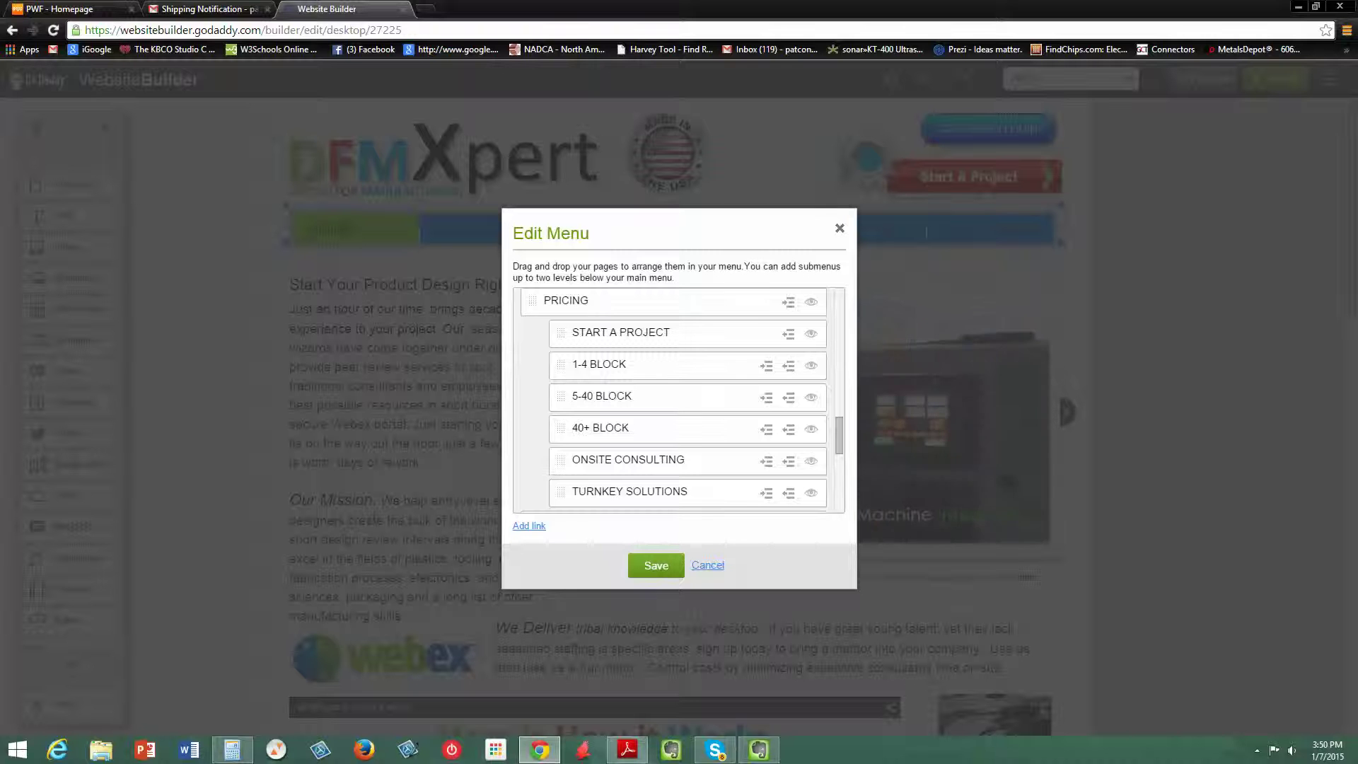
scroll(682, 400, "down", 1)
scroll(681, 400, "down", 1)
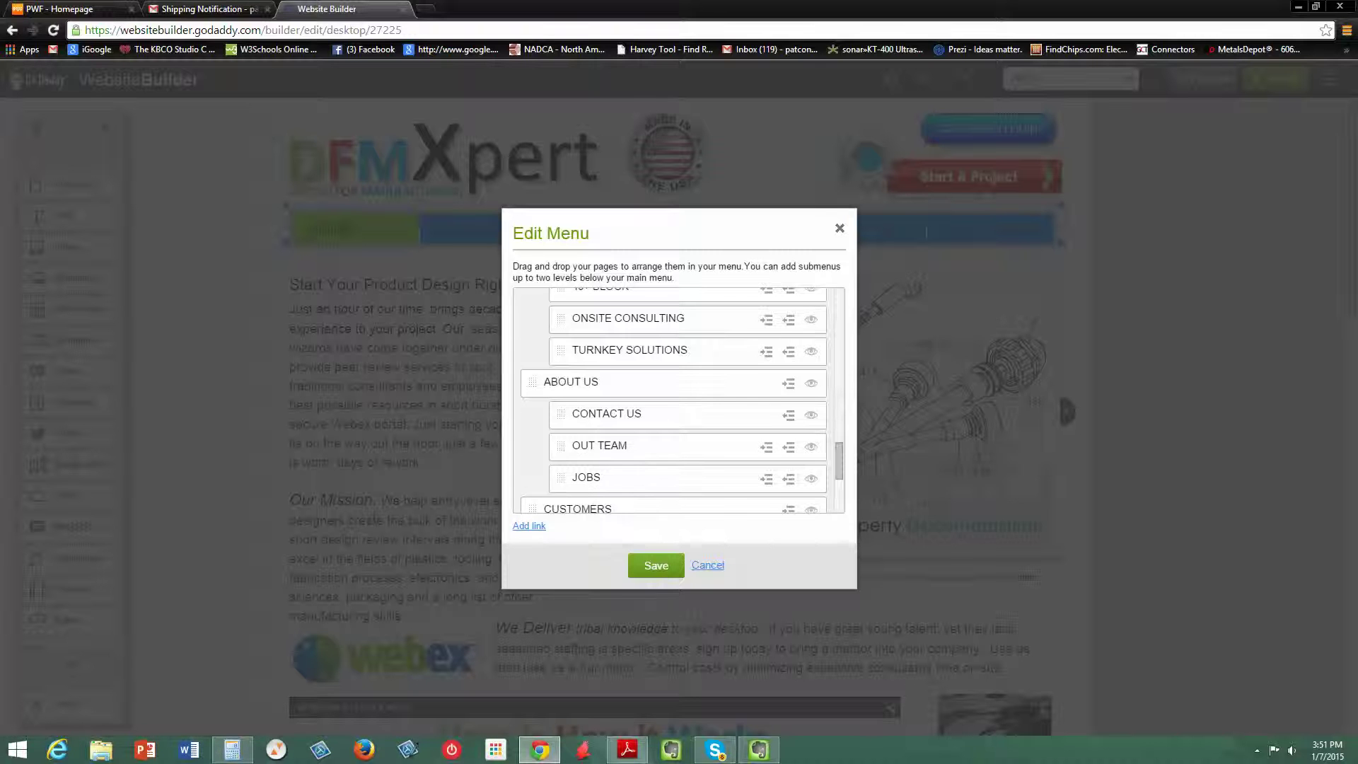
scroll(676, 400, "down", 1)
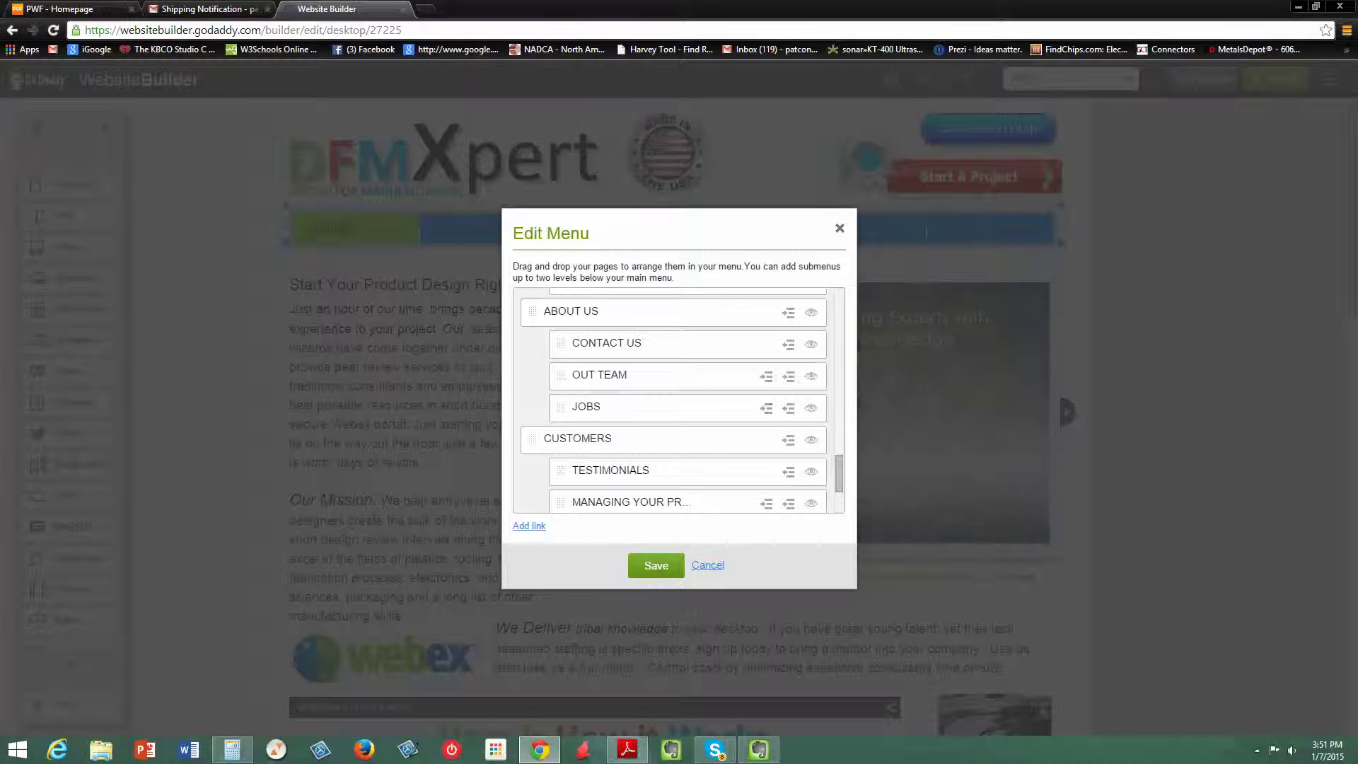
scroll(676, 399, "down", 4)
scroll(675, 400, "down", 2)
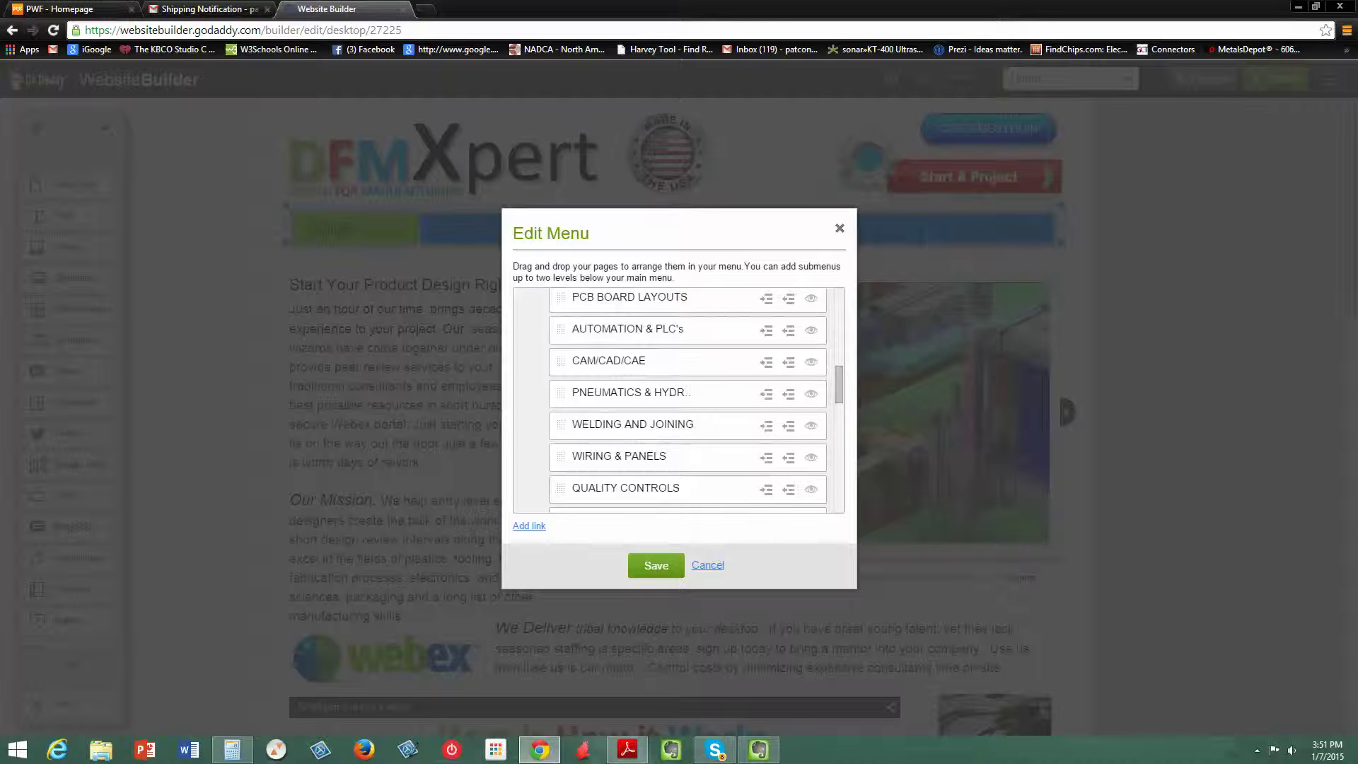
Review the page nesting under BENEFITS and SERVICES, save the menu structure, and check the submenus on the navigation bar.
scroll(679, 332, "up", 5)
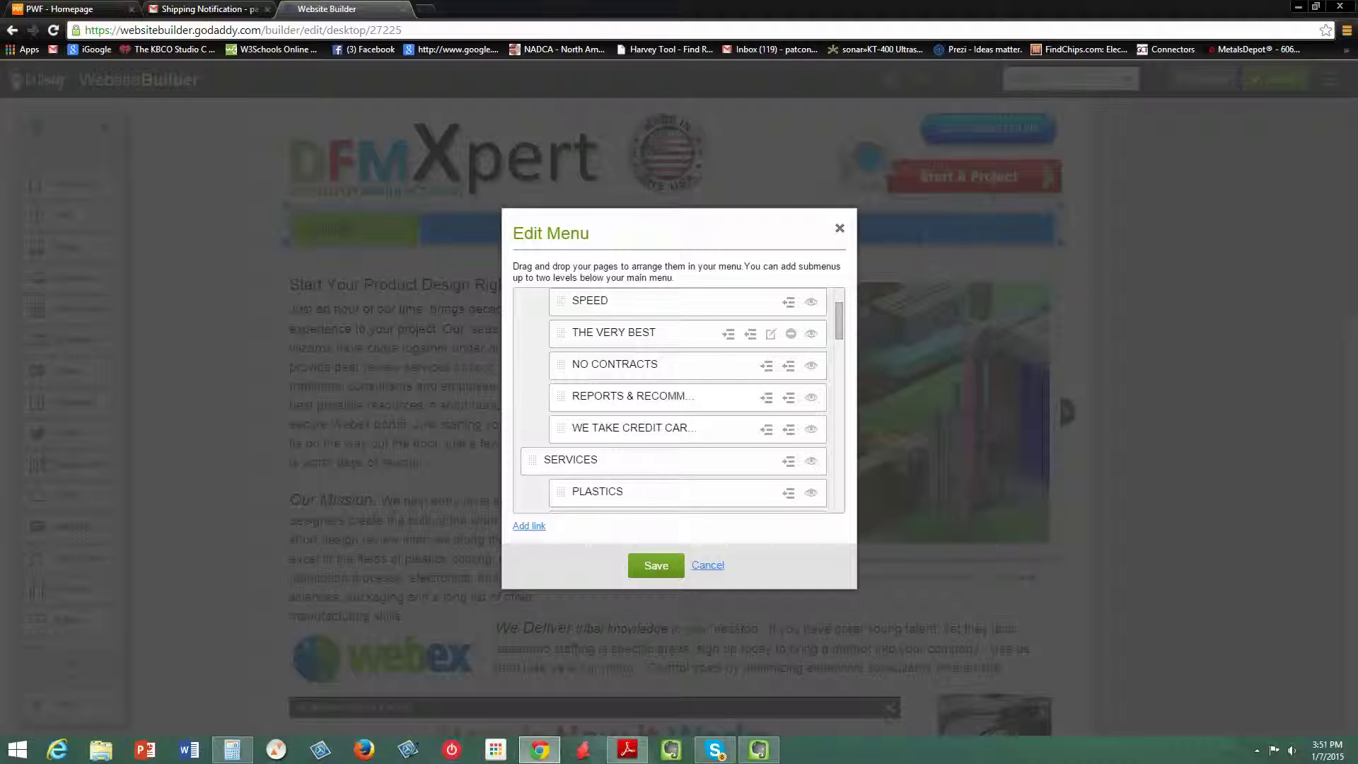
scroll(676, 400, "down", 1)
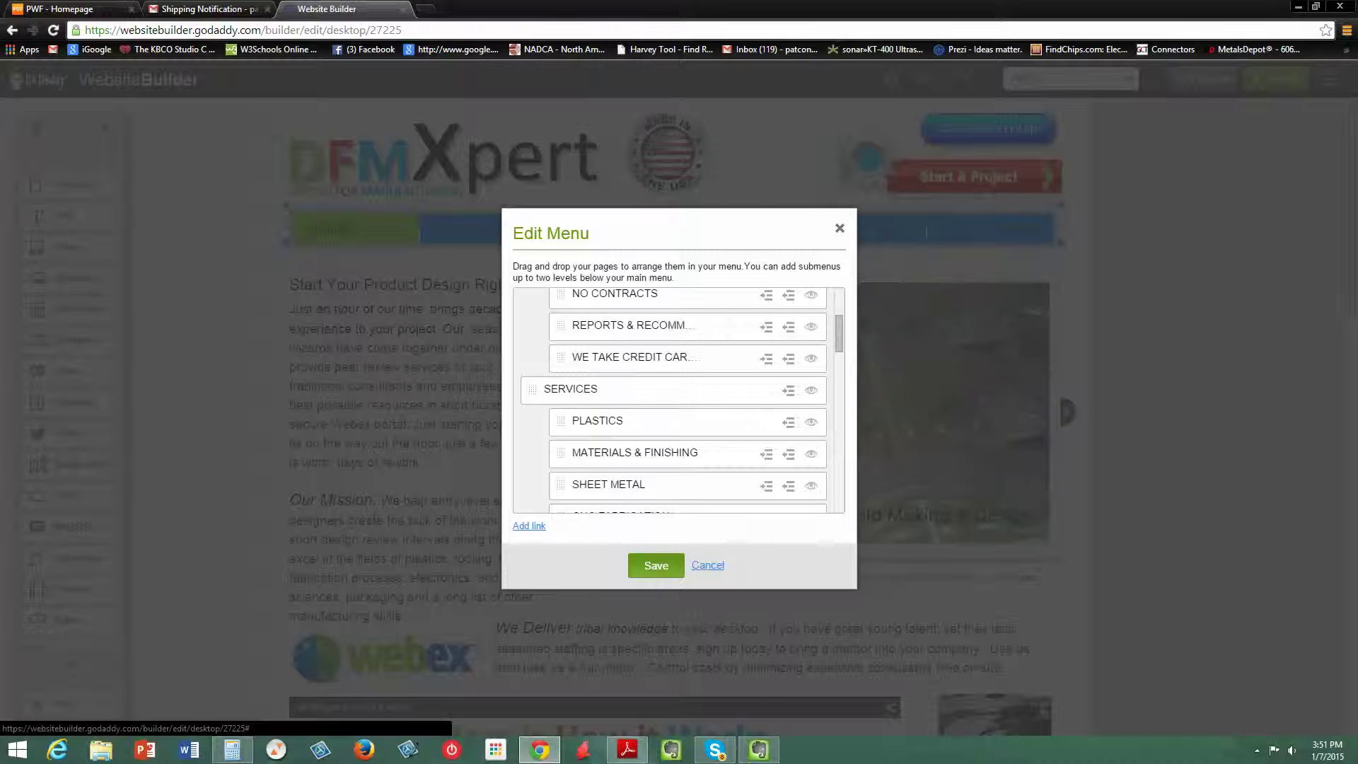
scroll(675, 400, "up", 3)
scroll(675, 400, "down", 4)
scroll(675, 403, "up", 3)
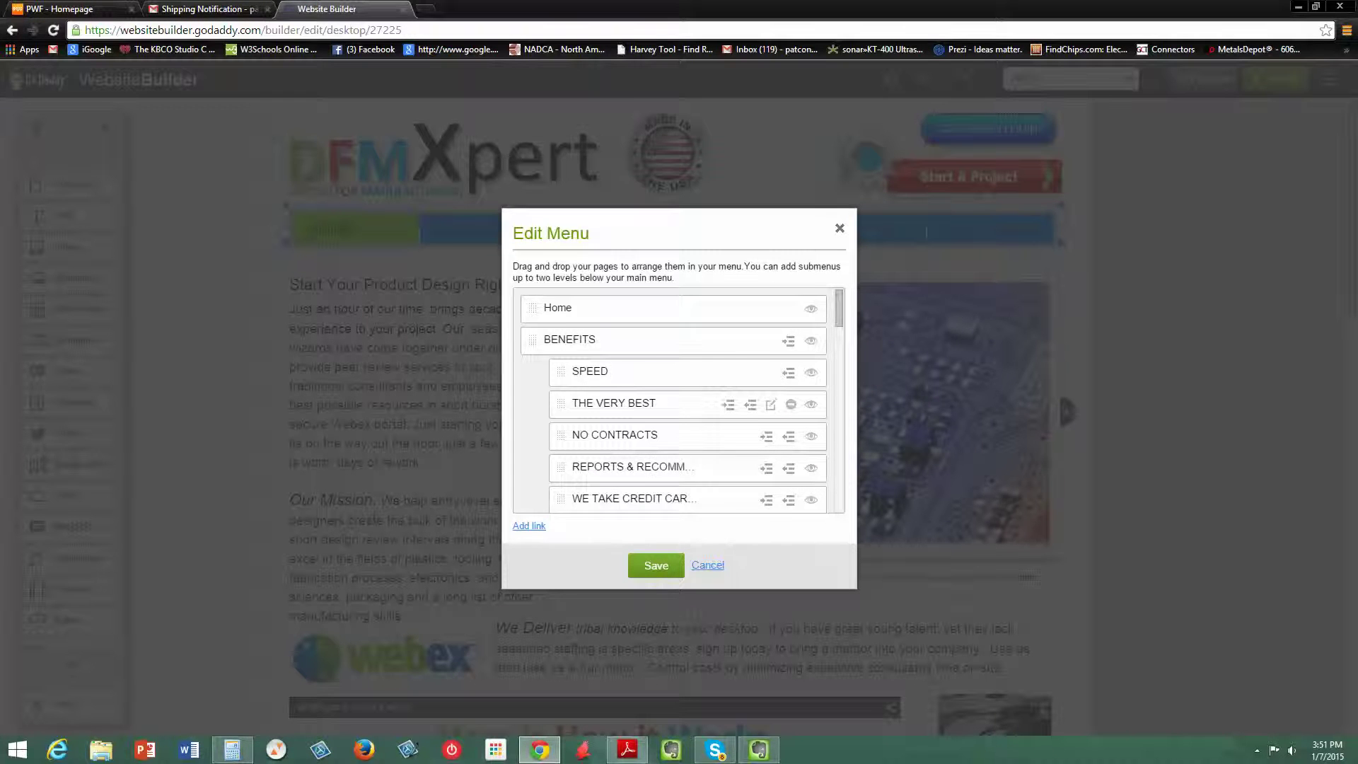
scroll(675, 399, "down", 1)
left_click(656, 566)
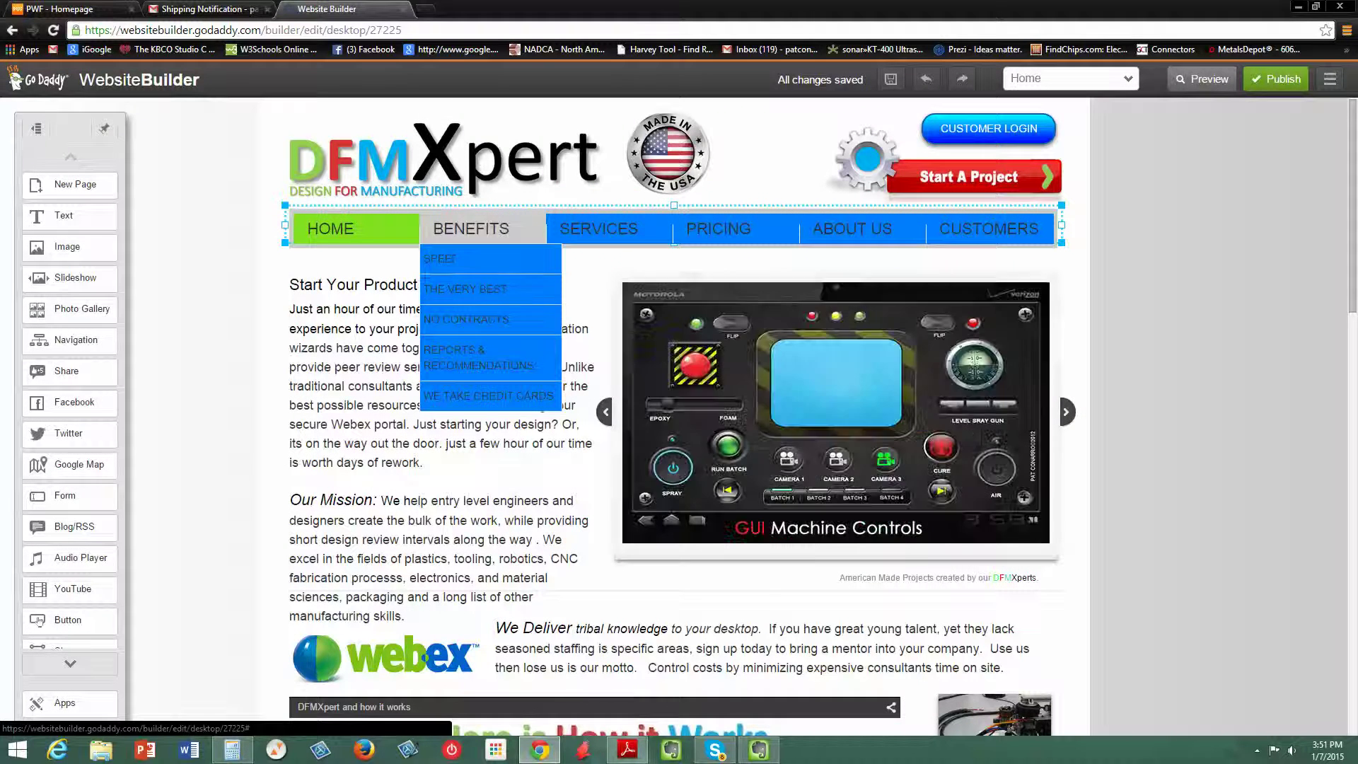
mouse_move(718, 229)
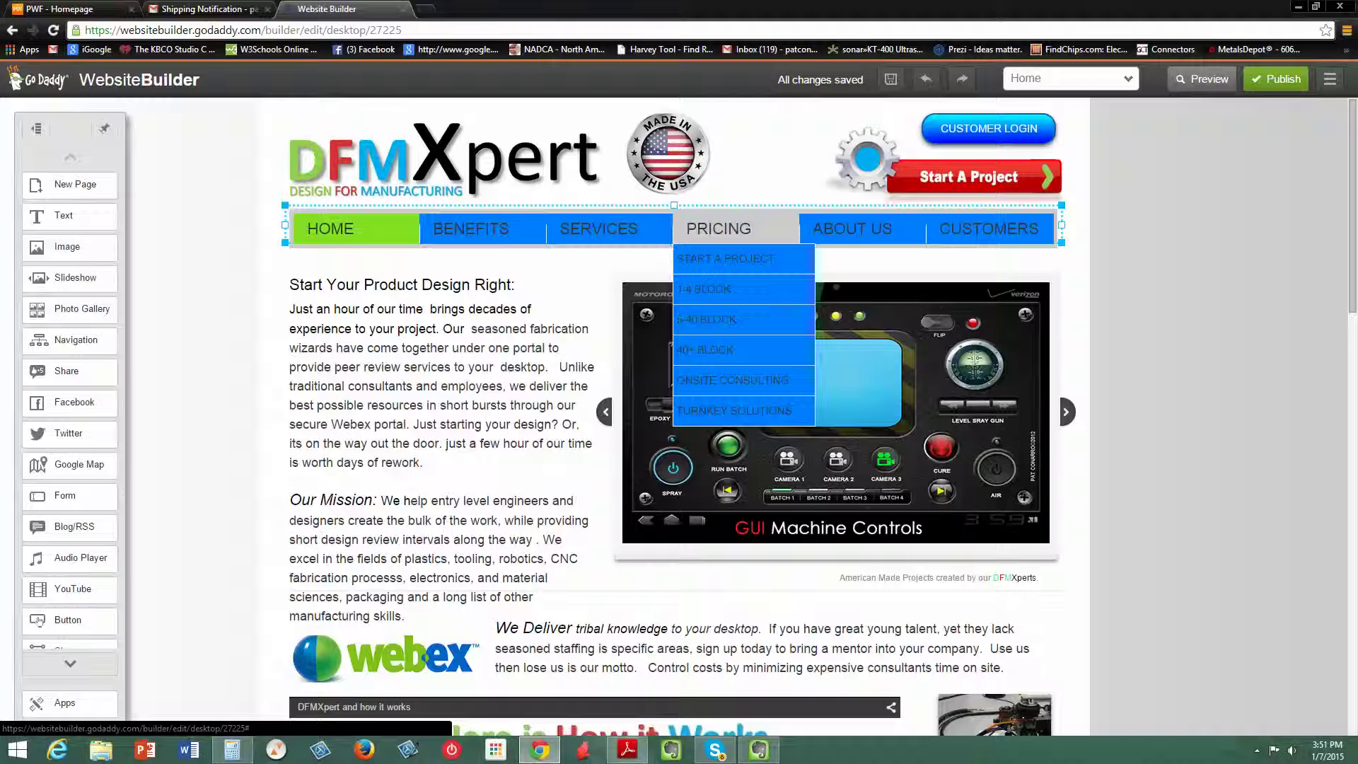
Look through the site's page list and open the WELDING AND JOINING page in the editor.
left_click(1070, 78)
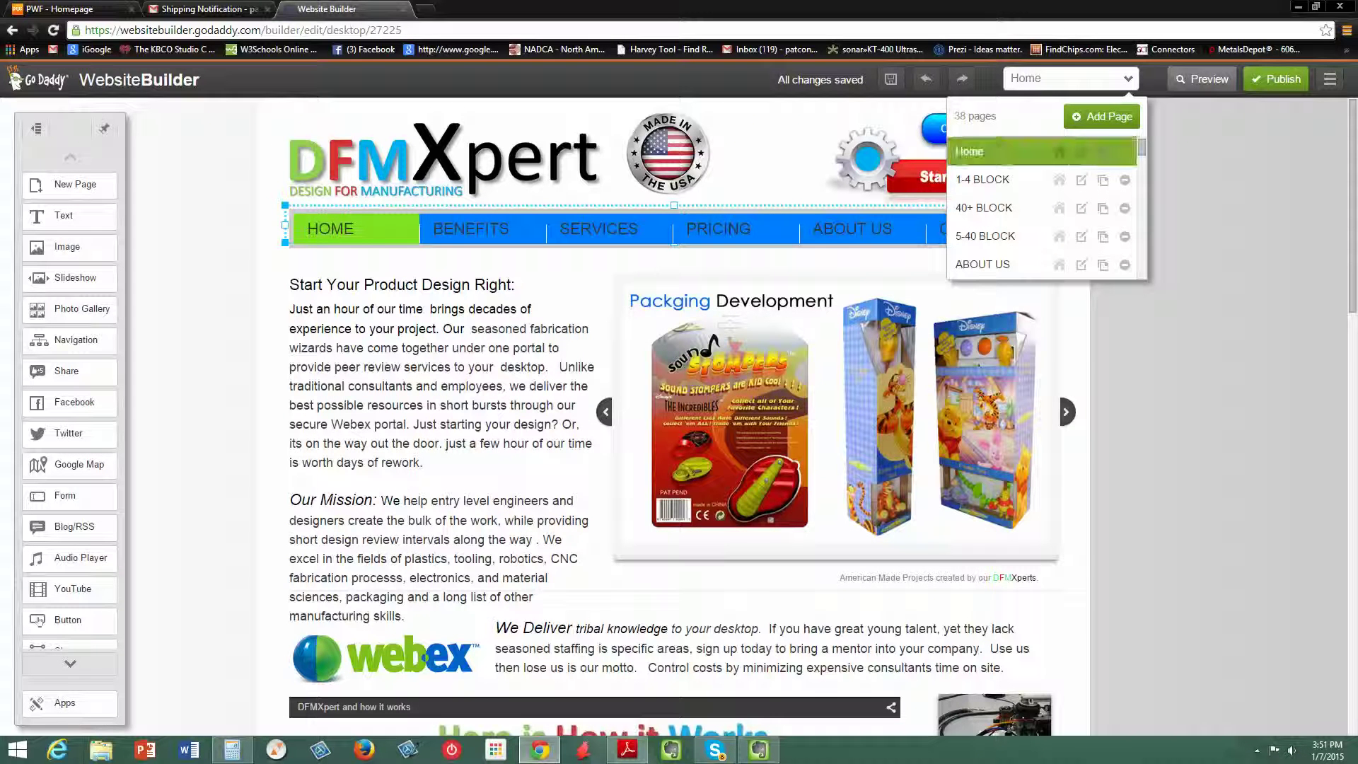
scroll(1039, 205, "down", 3)
scroll(1040, 212, "down", 6)
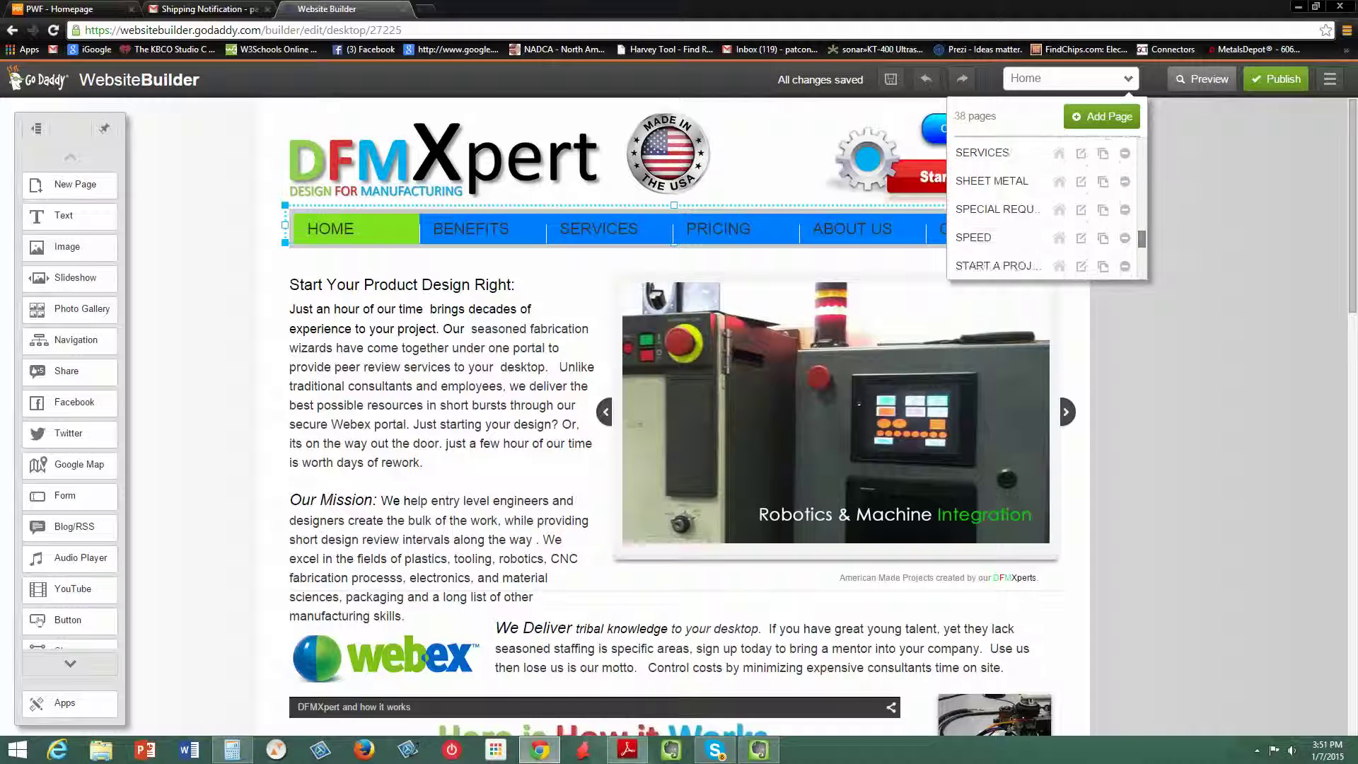
scroll(1041, 226, "down", 1)
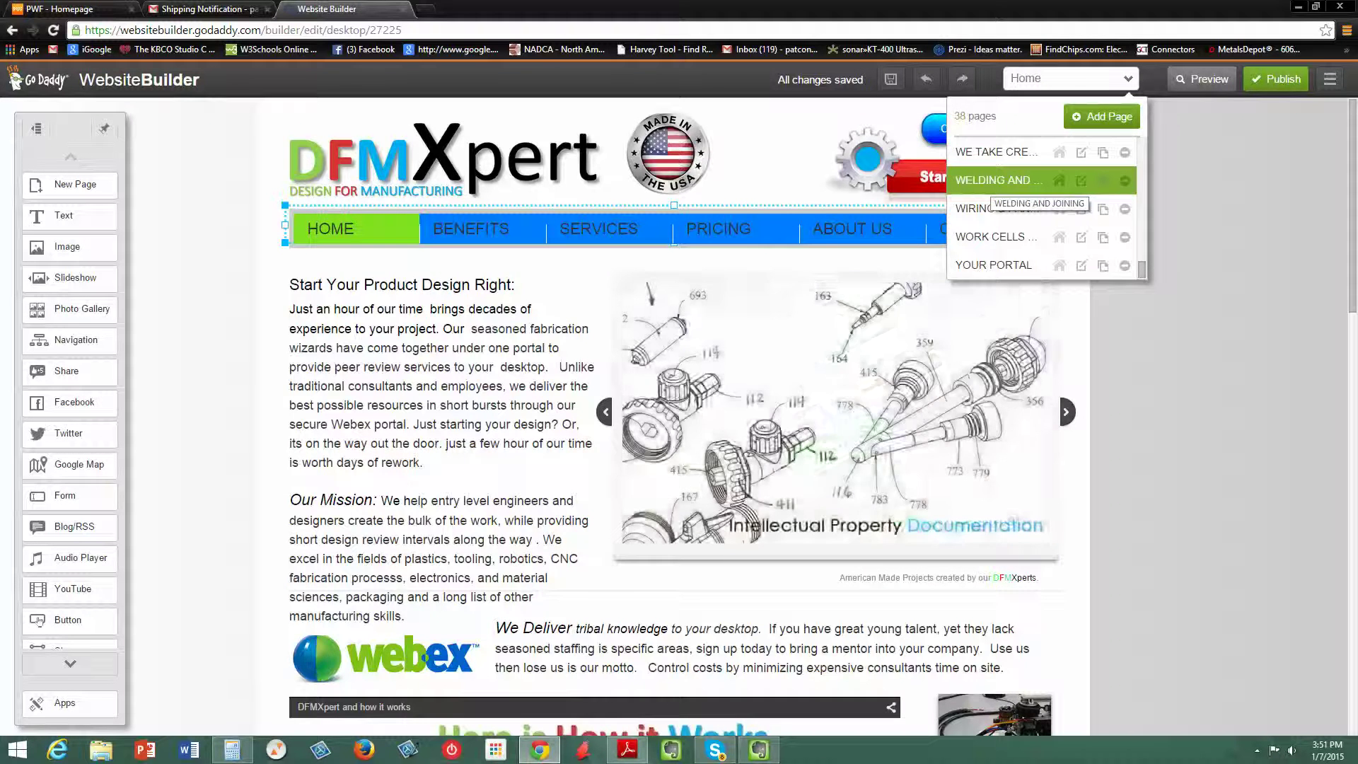
left_click(997, 181)
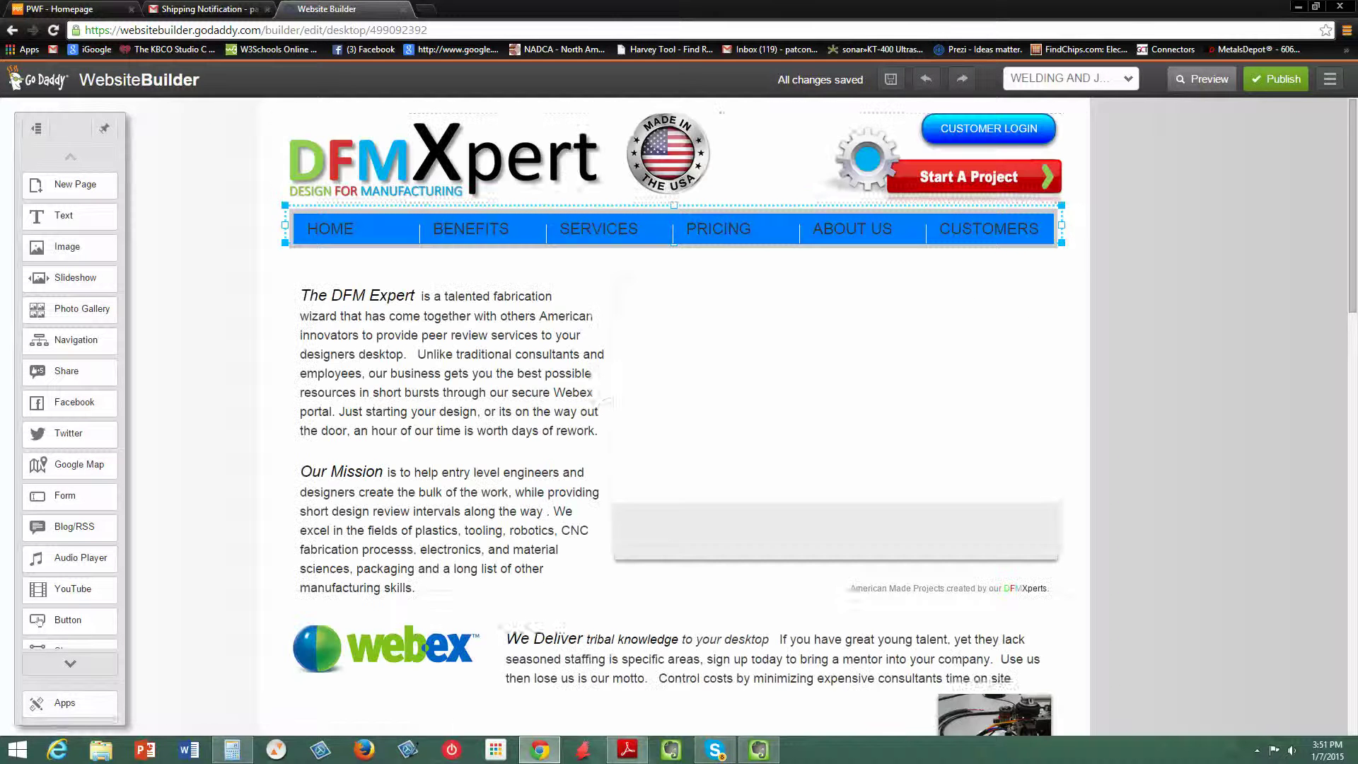
mouse_move(437, 226)
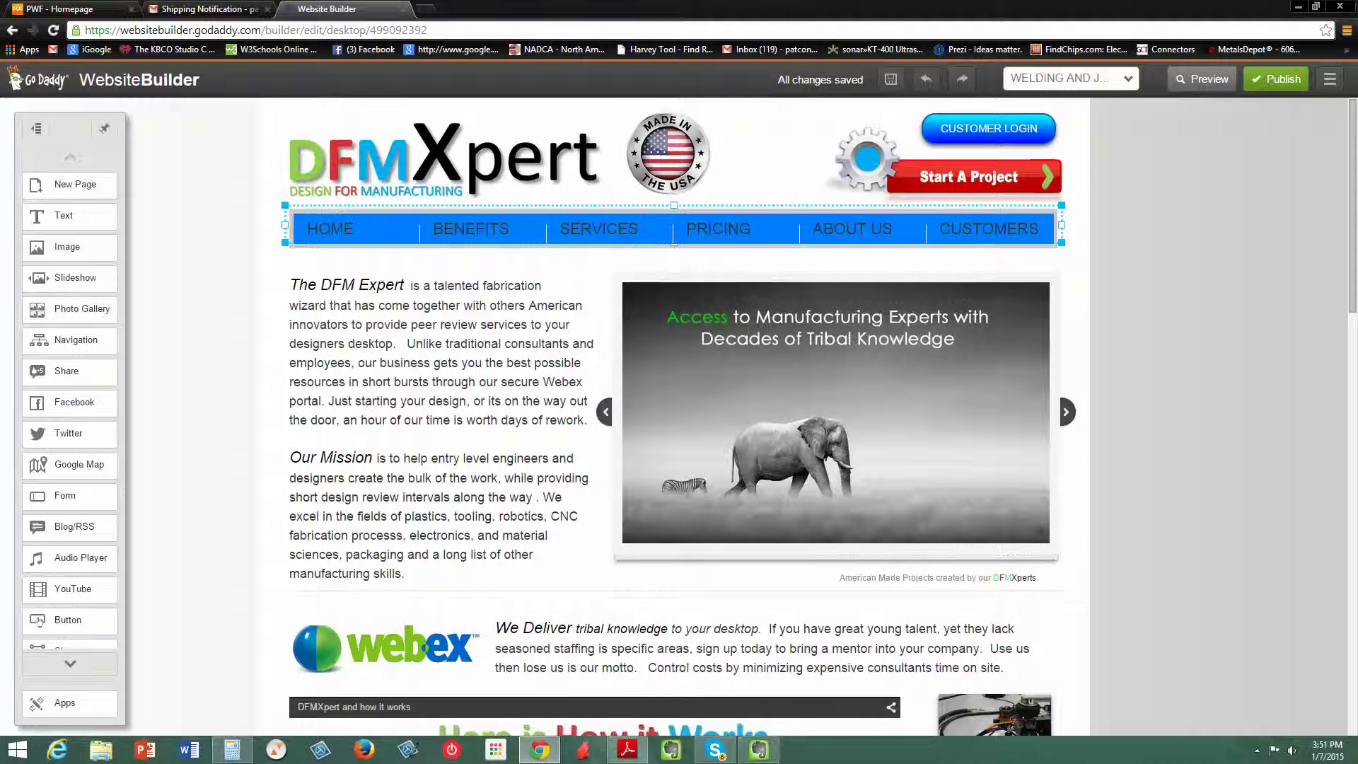
Inspect the page name, title and description settings of the PRICING page and close them without saving.
left_click(1128, 78)
left_click_drag(1141, 271, 1142, 221)
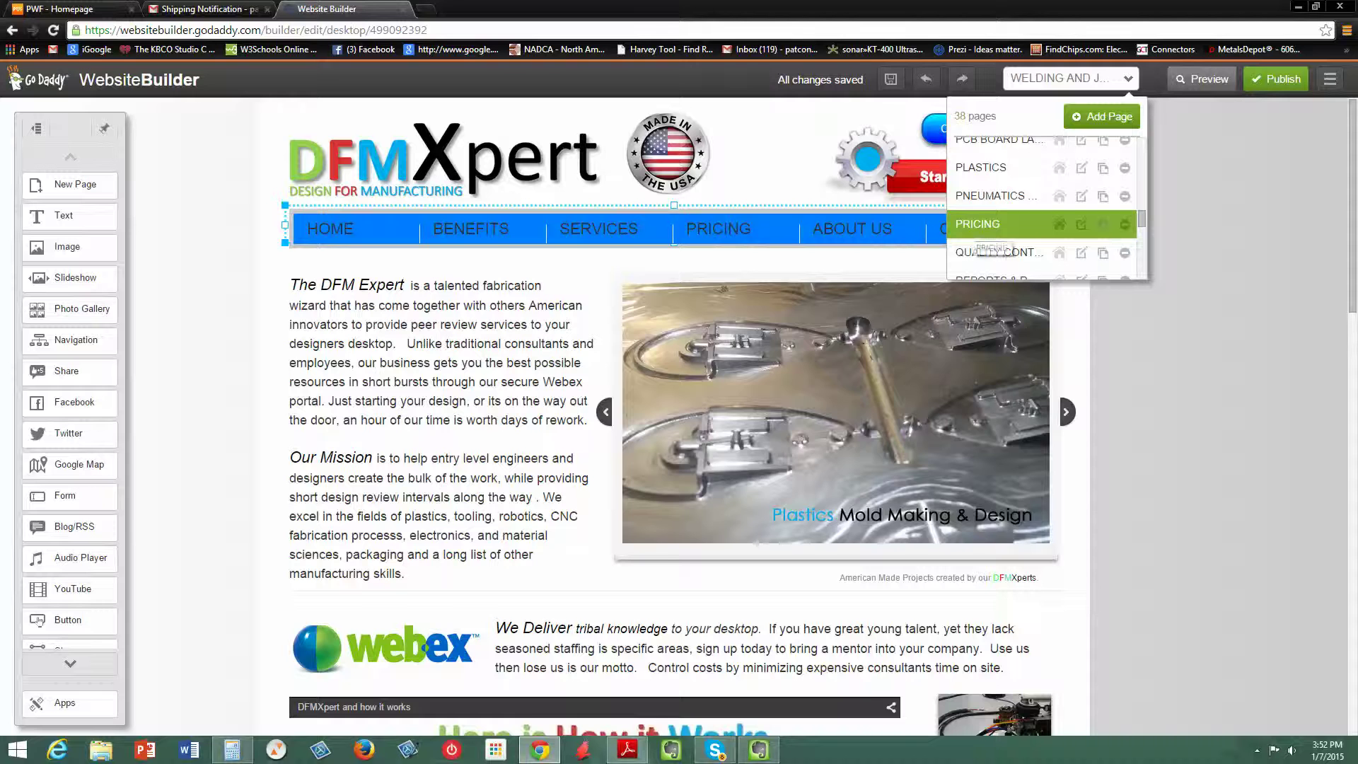
left_click(1080, 225)
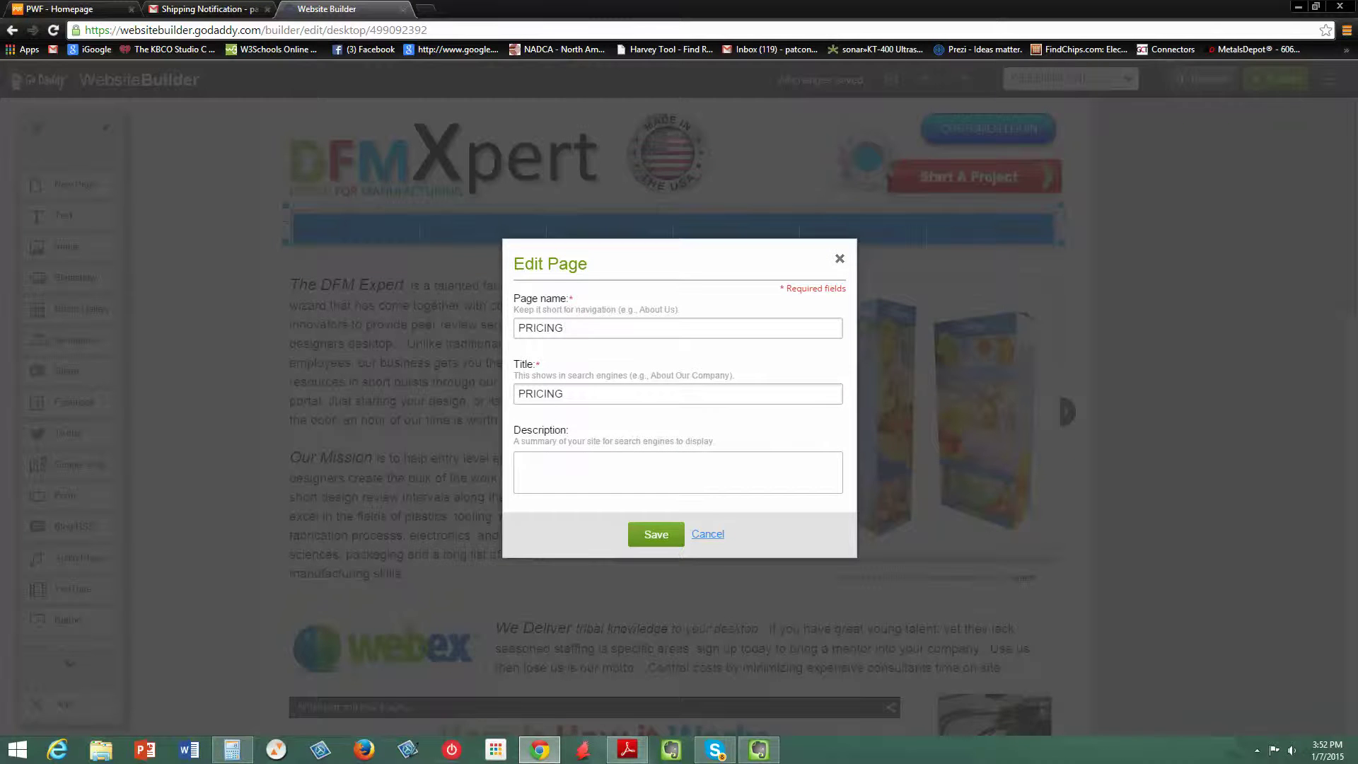
left_click(708, 534)
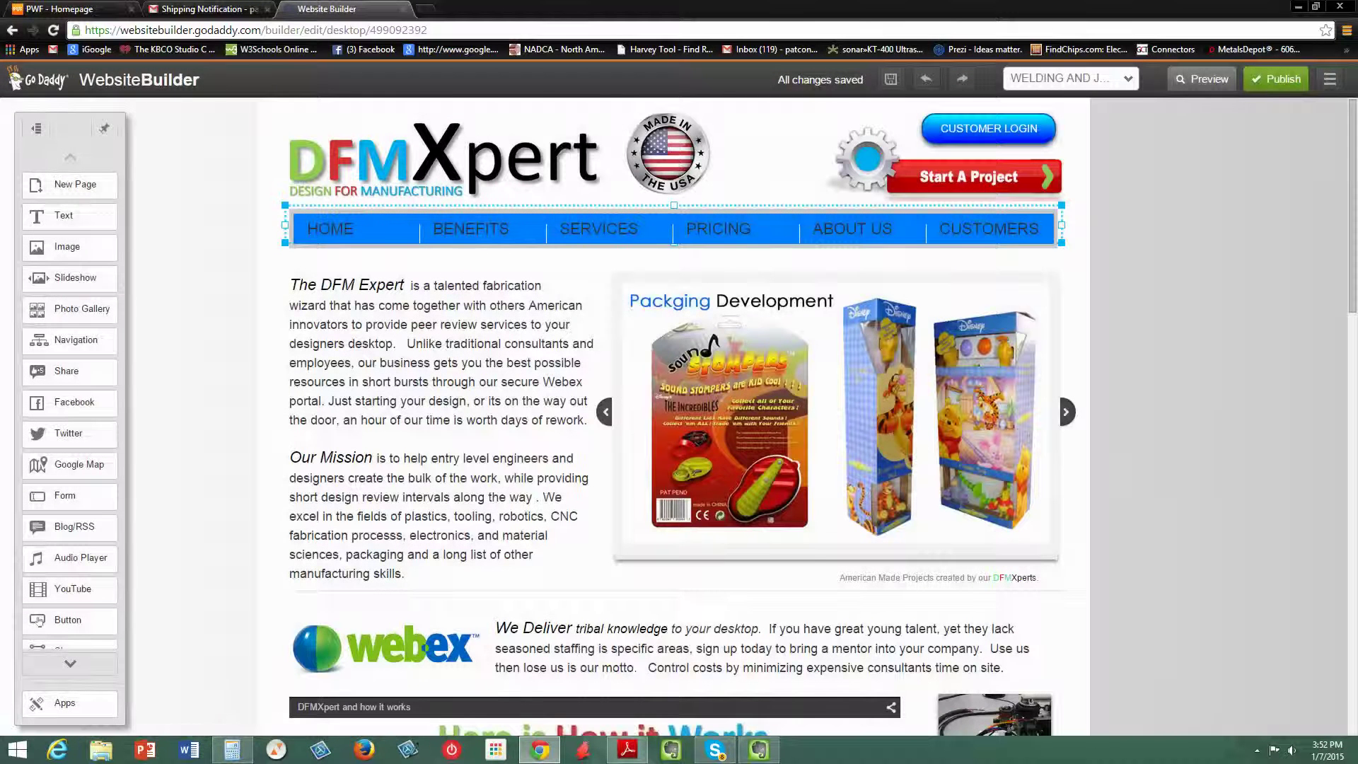
Find the BENEFITS page in the site's page list and open it in the editor.
left_click(1071, 78)
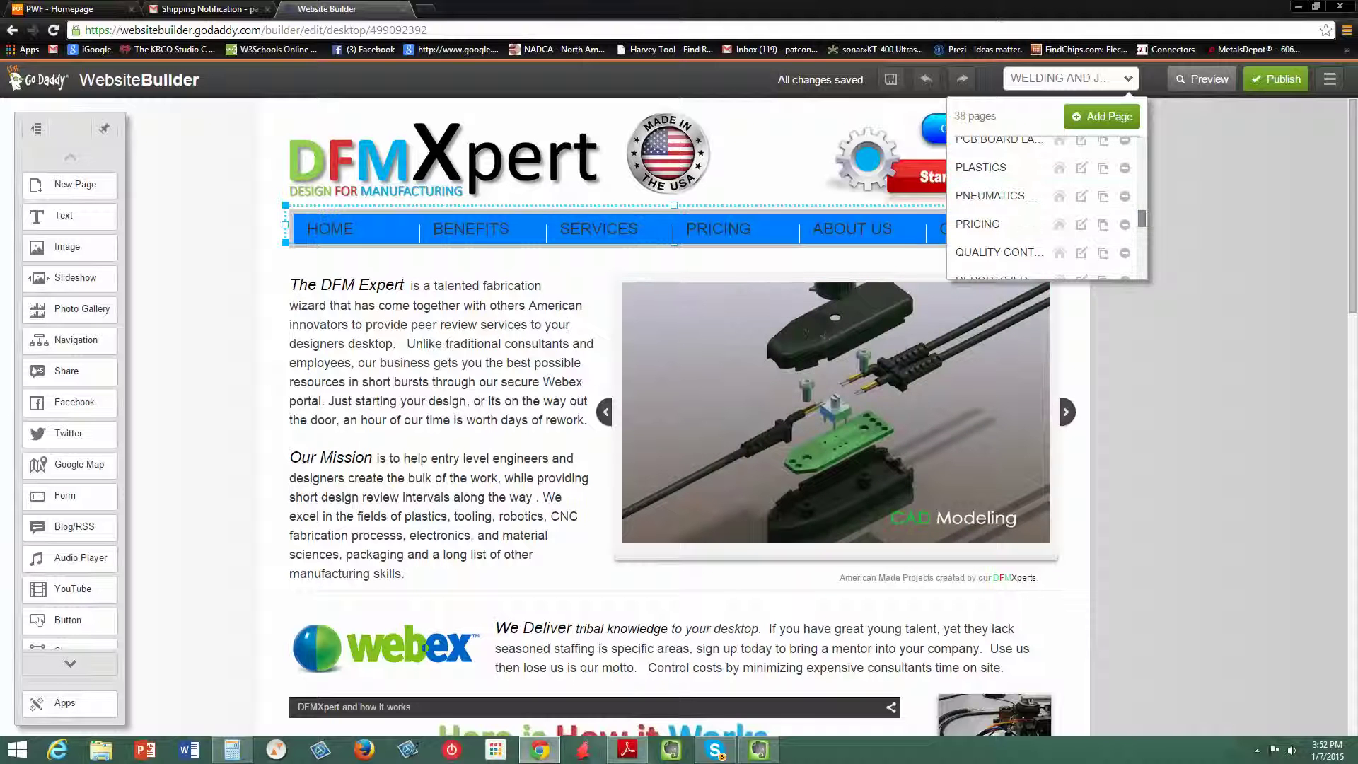
scroll(1039, 212, "down", 3)
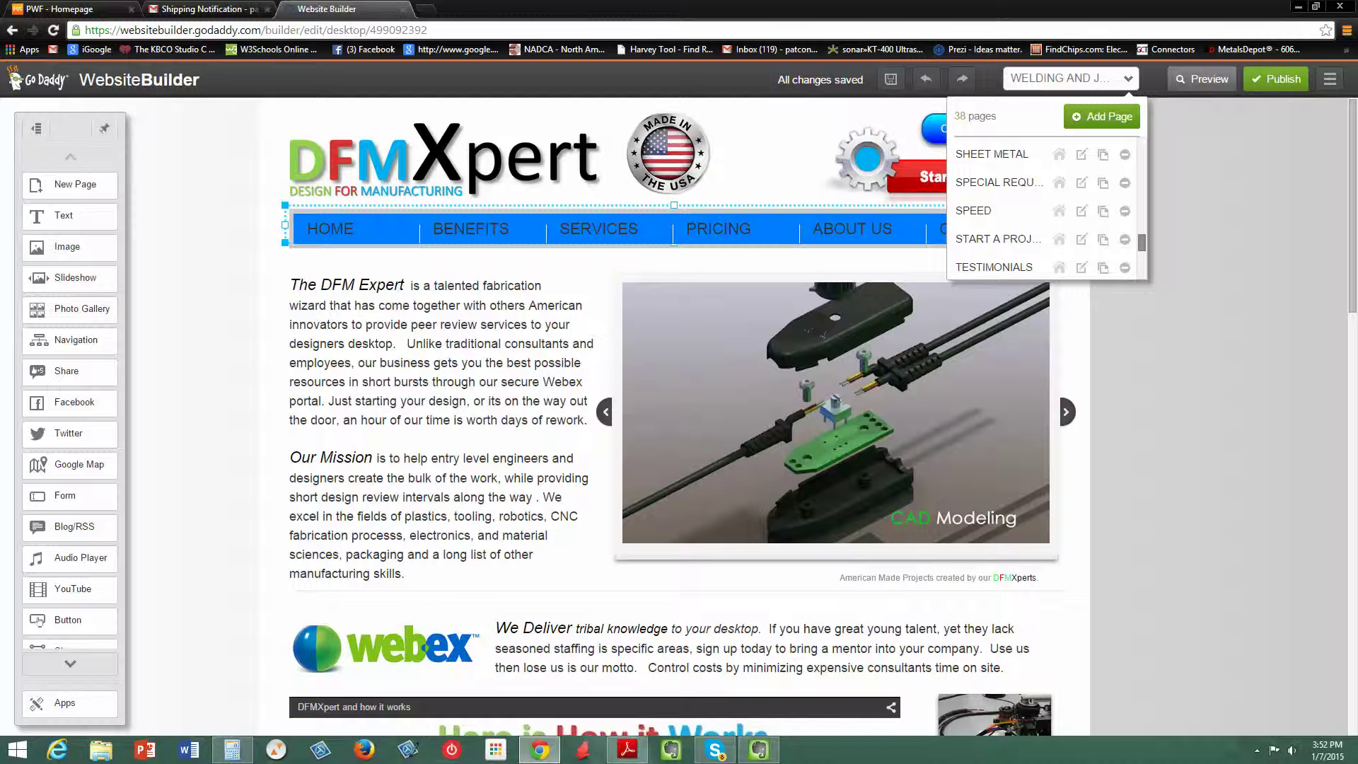
scroll(1040, 212, "up", 5)
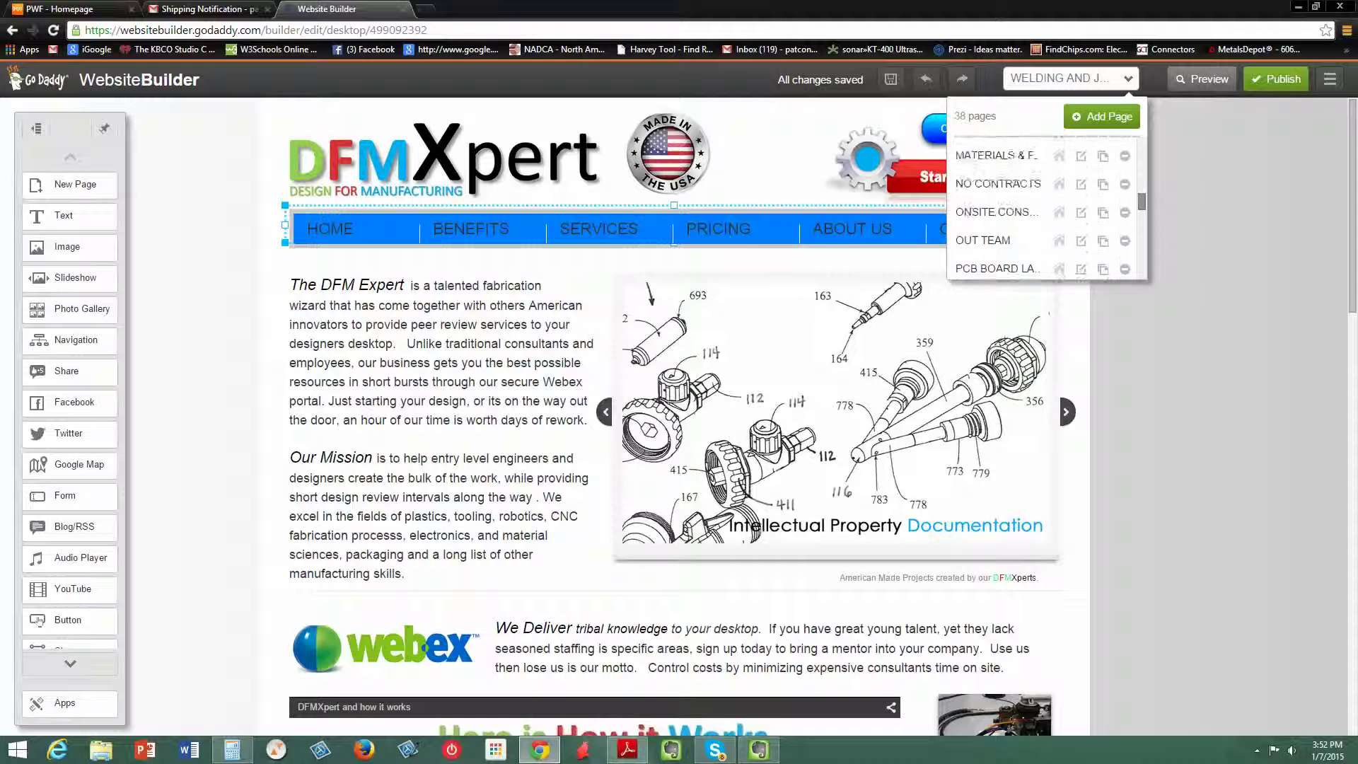
scroll(1039, 206, "up", 6)
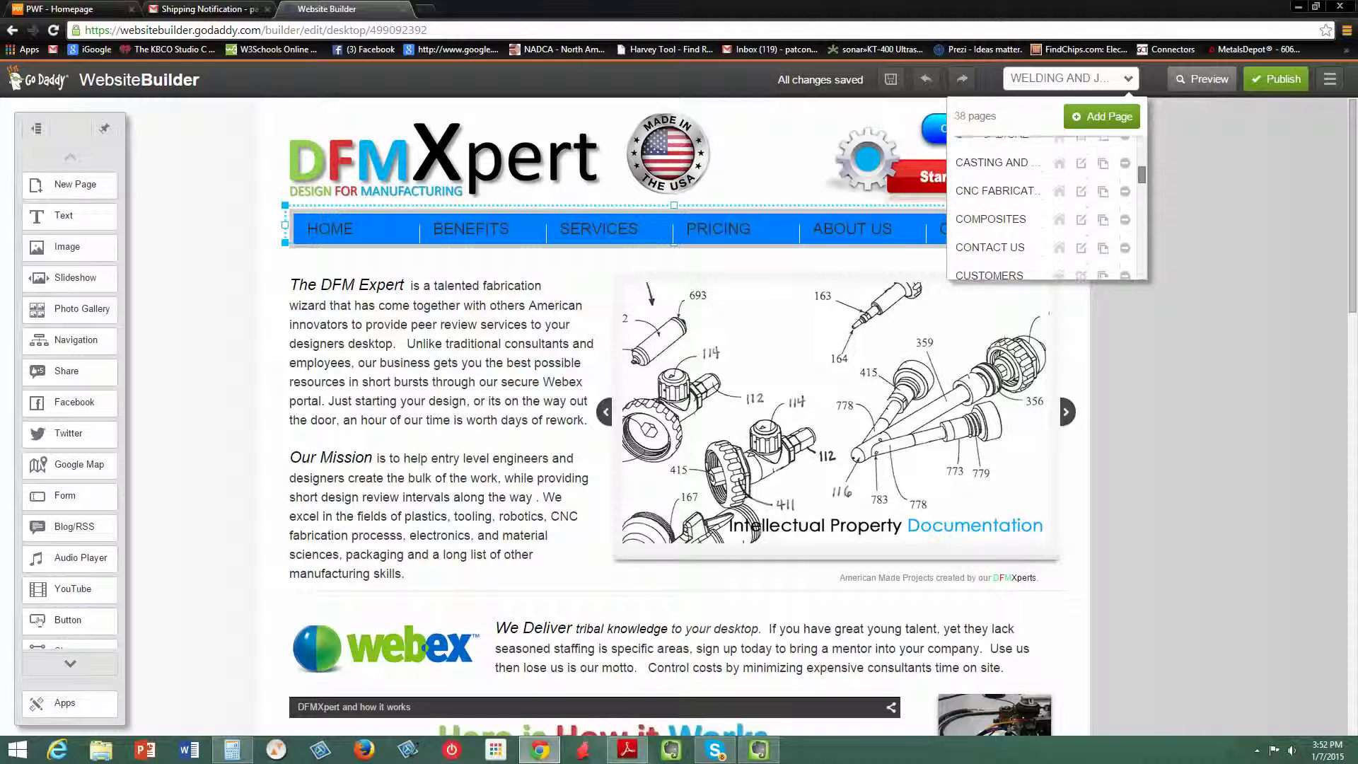
scroll(1039, 205, "up", 1)
left_click(990, 203)
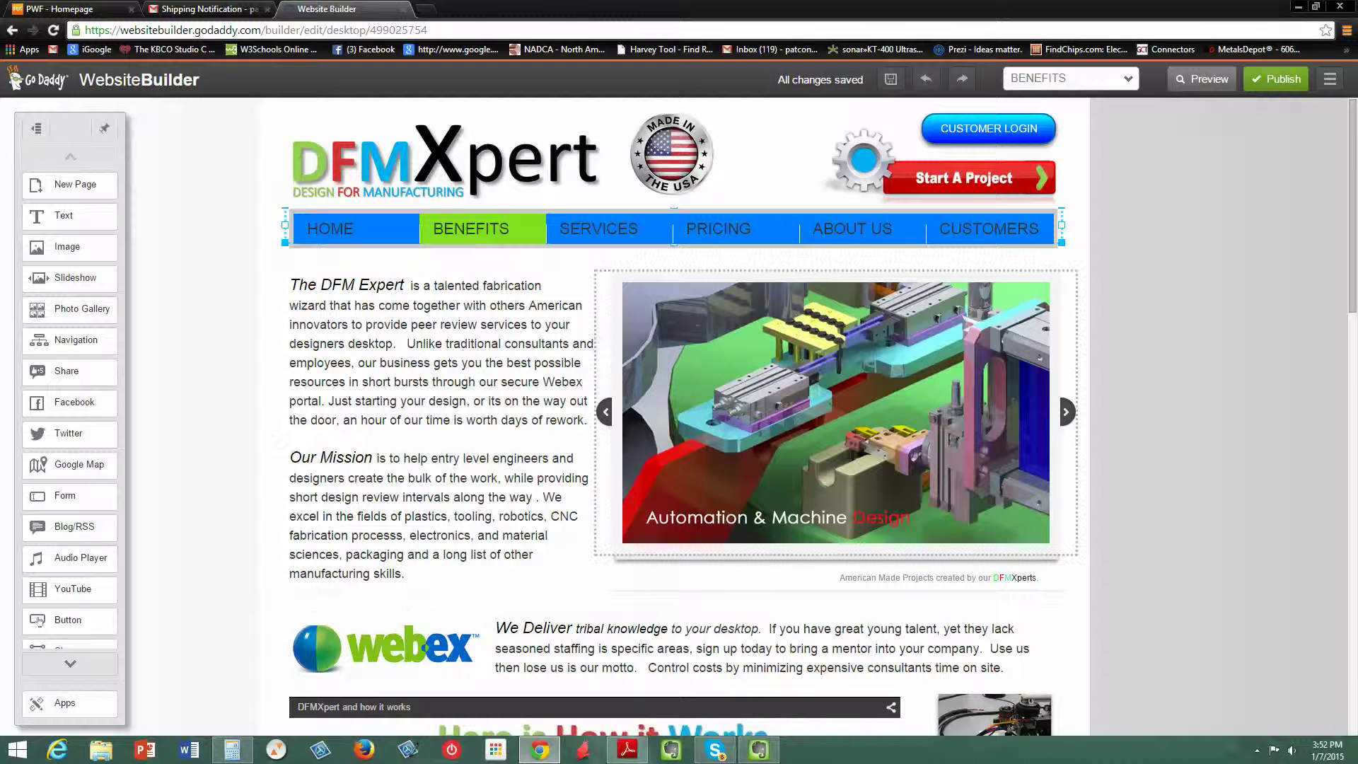
Examine the BENEFITS page's content from header to footer, including the ABOUT US submenu and the footer links.
scroll(446, 424, "down", 4)
scroll(677, 394, "down", 2)
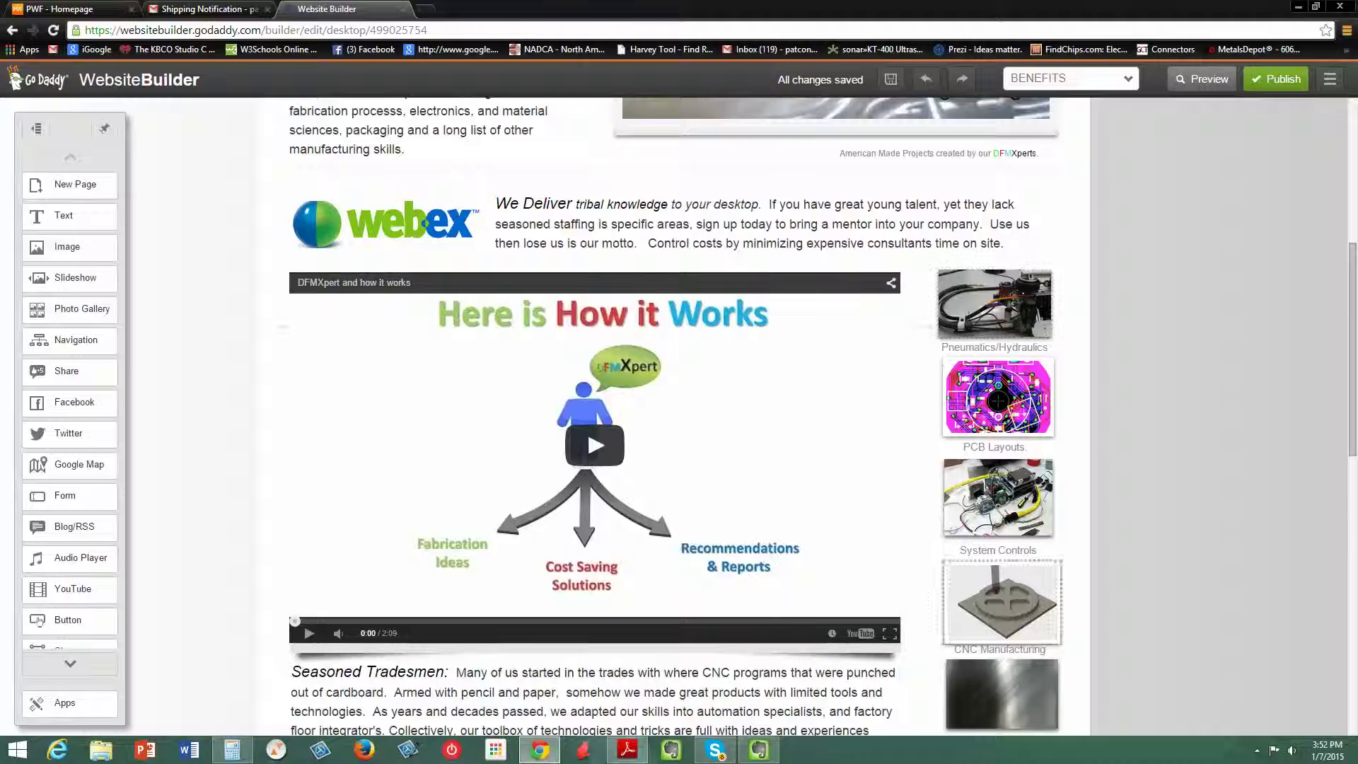
scroll(594, 425, "down", 5)
scroll(594, 425, "down", 4)
scroll(594, 425, "up", 4)
scroll(594, 425, "down", 4)
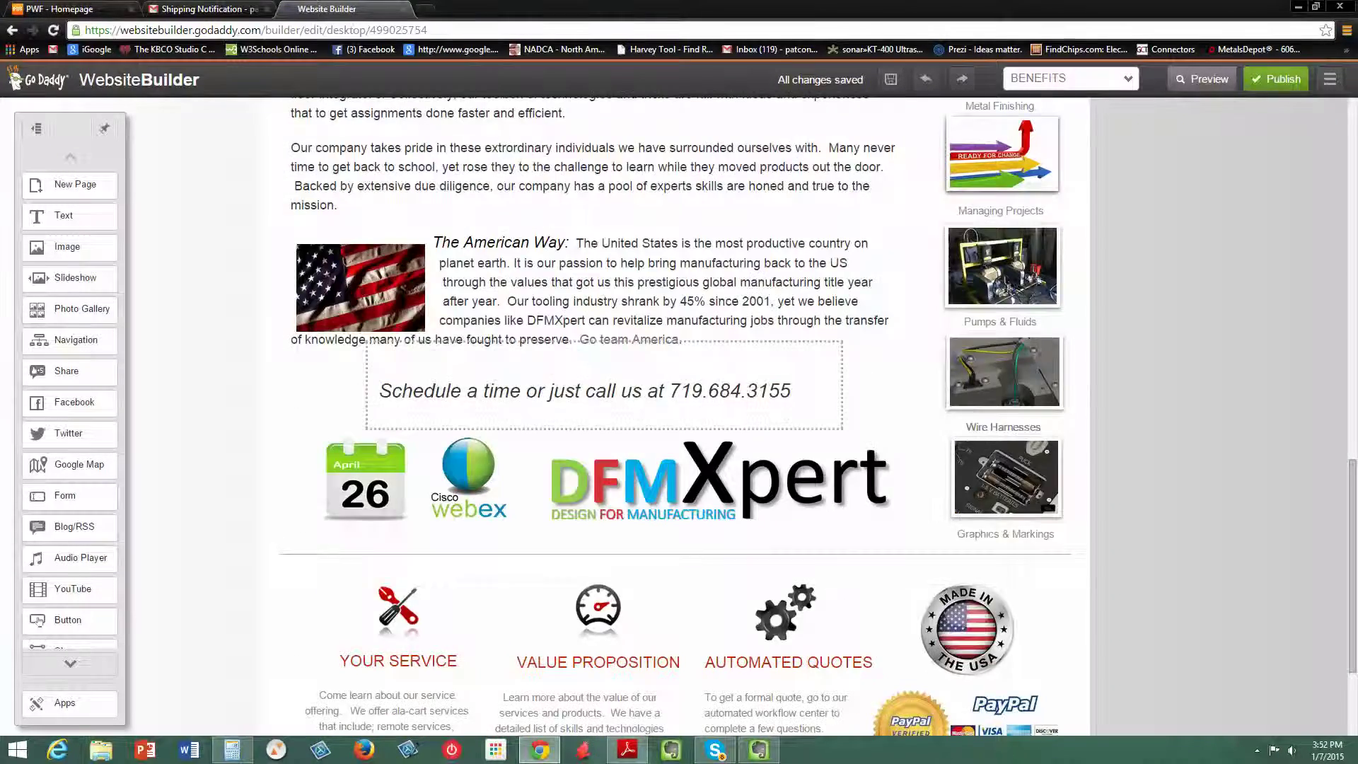
scroll(594, 424, "up", 15)
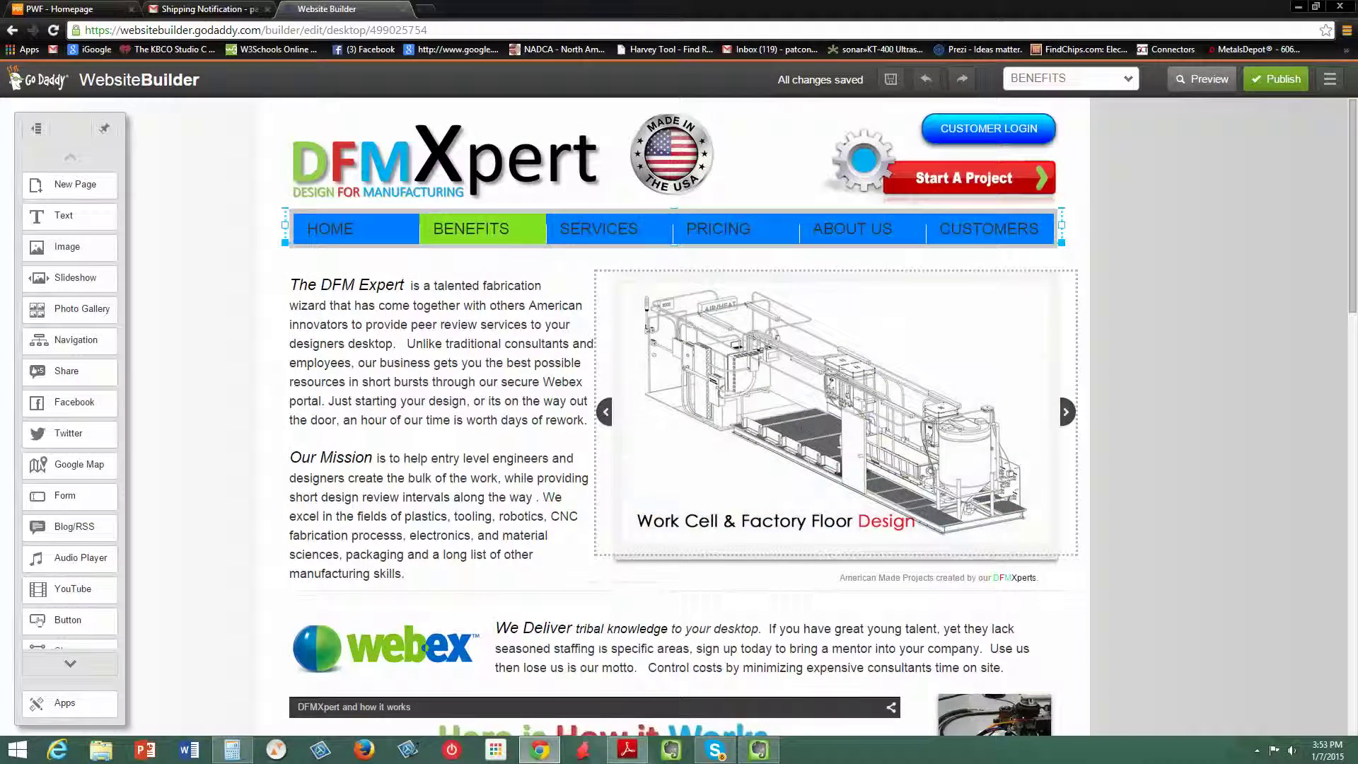
mouse_move(838, 259)
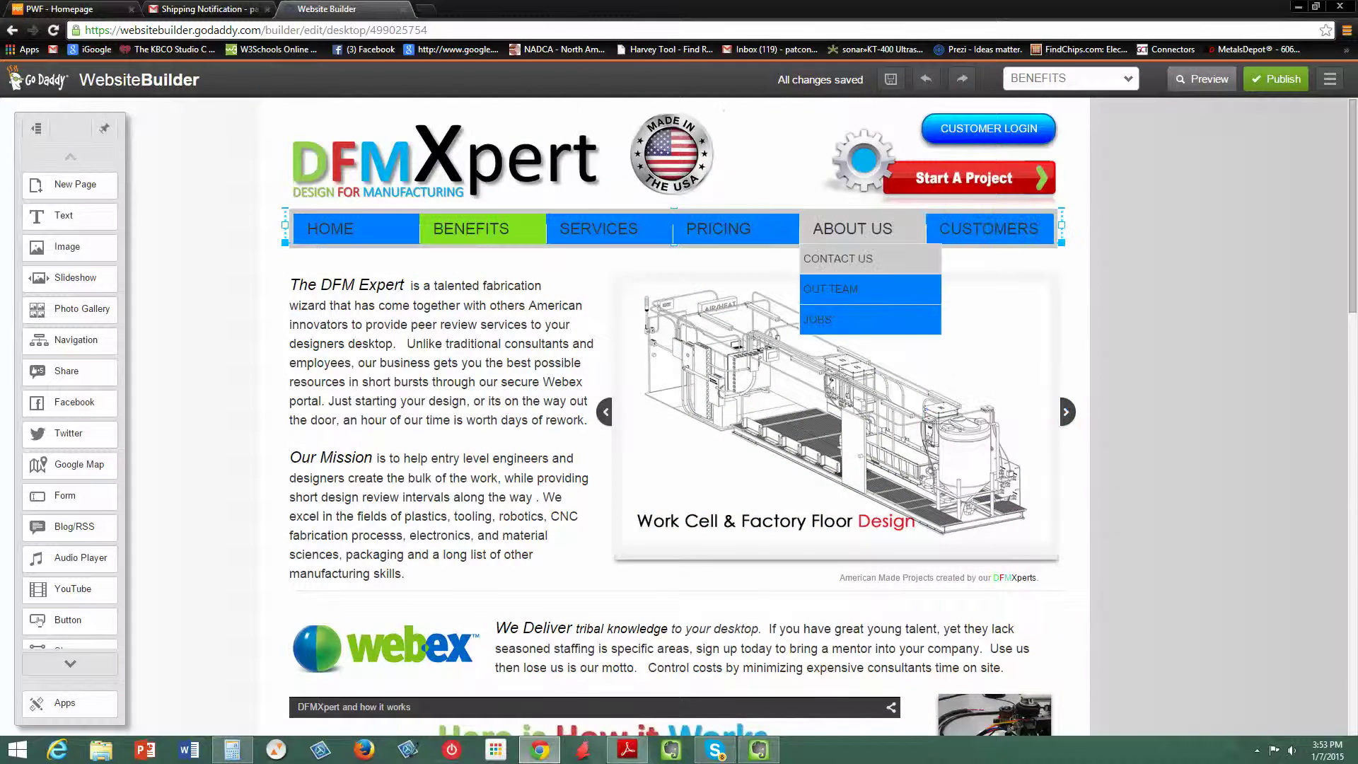
scroll(677, 418, "down", 15)
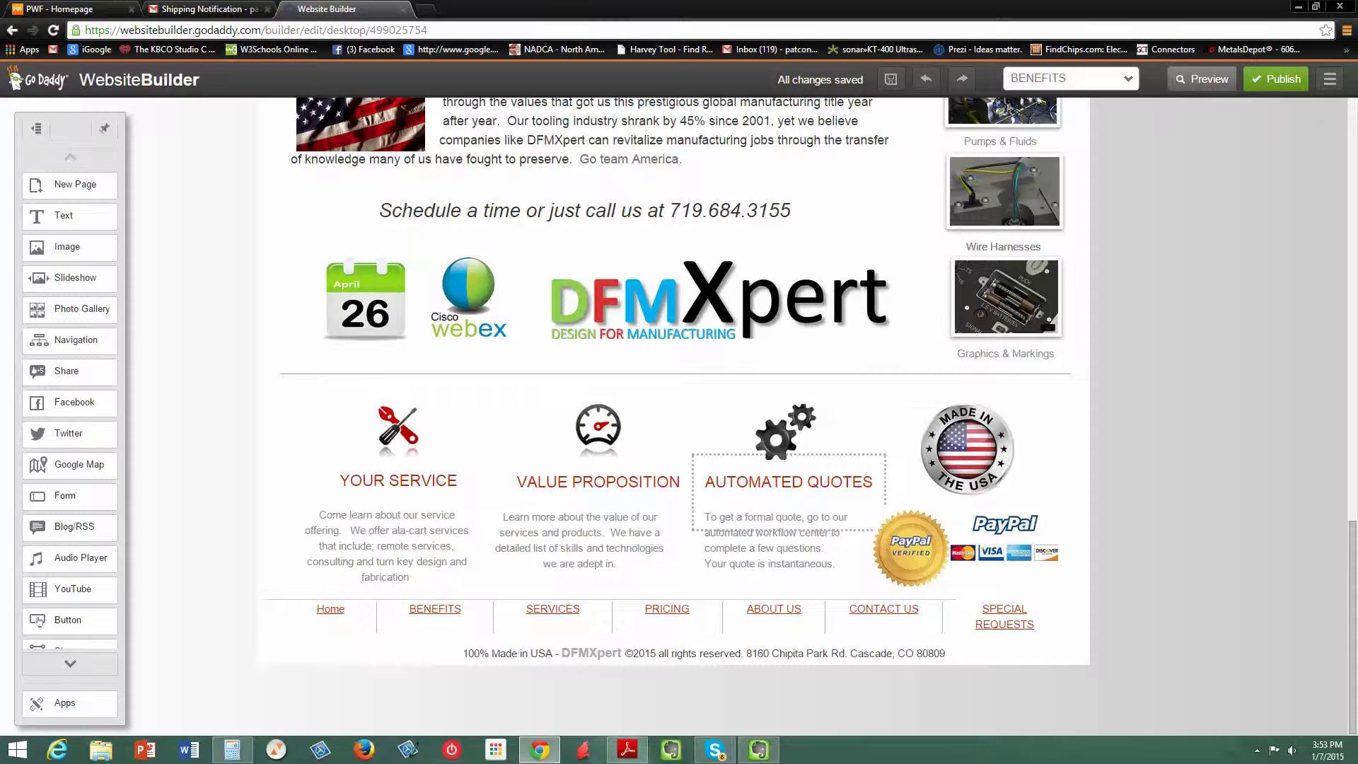
scroll(675, 417, "up", 20)
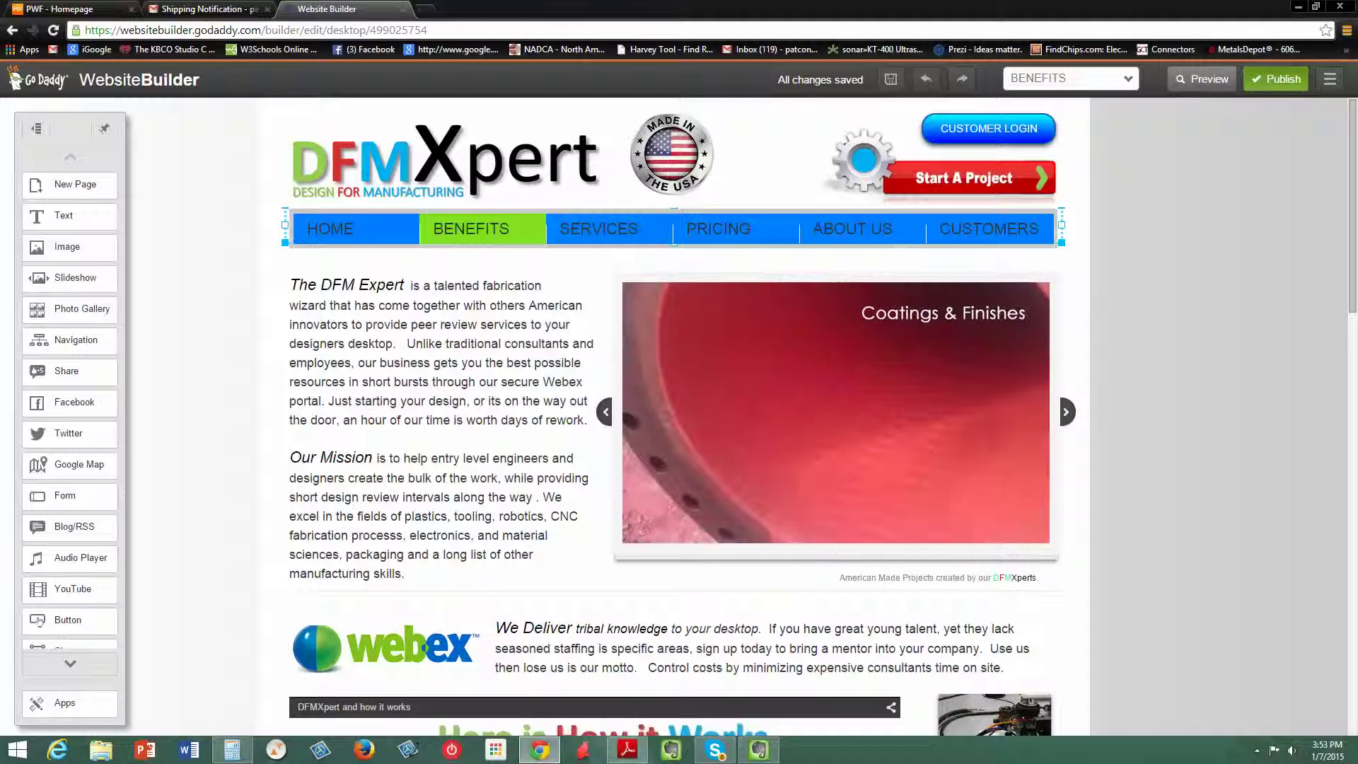
Publish the site and look through the available page elements, from New Page to HTML Code, during publishing.
left_click(1276, 79)
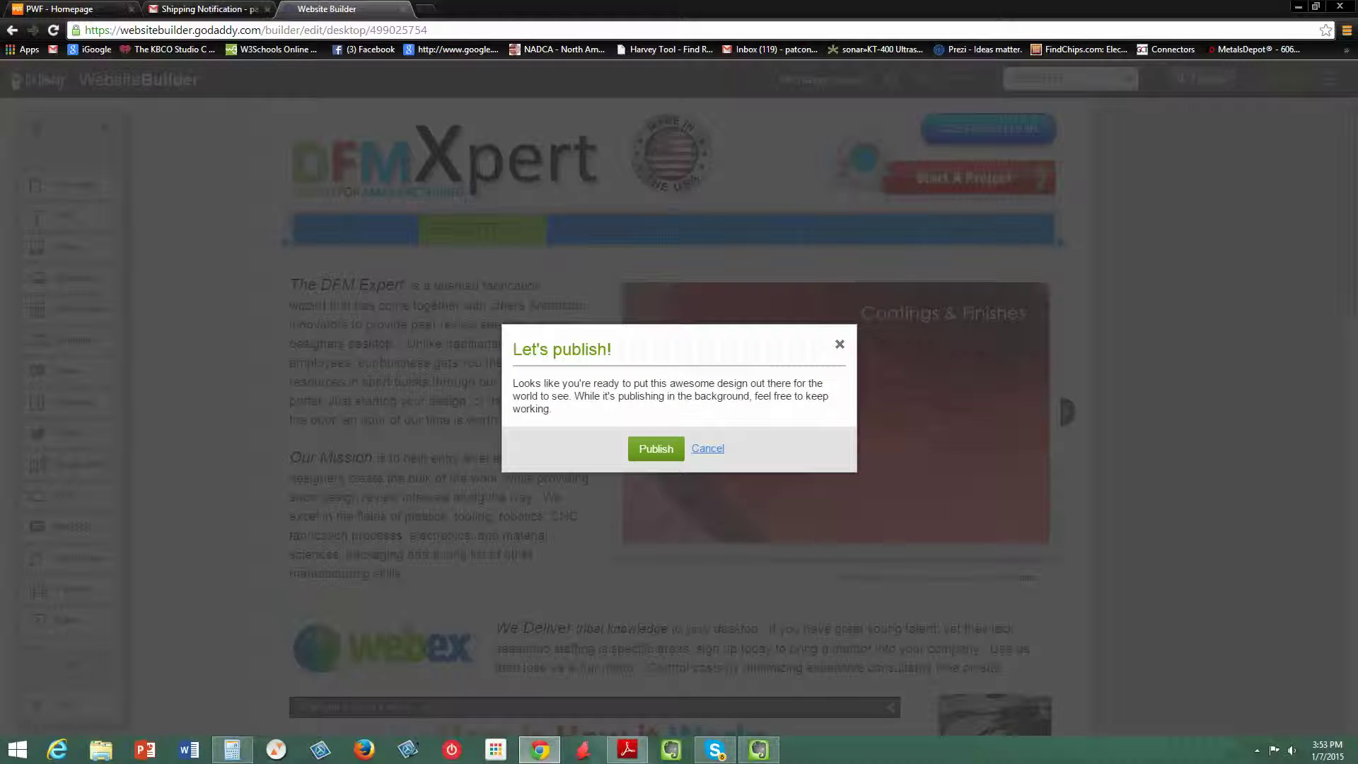
left_click(655, 449)
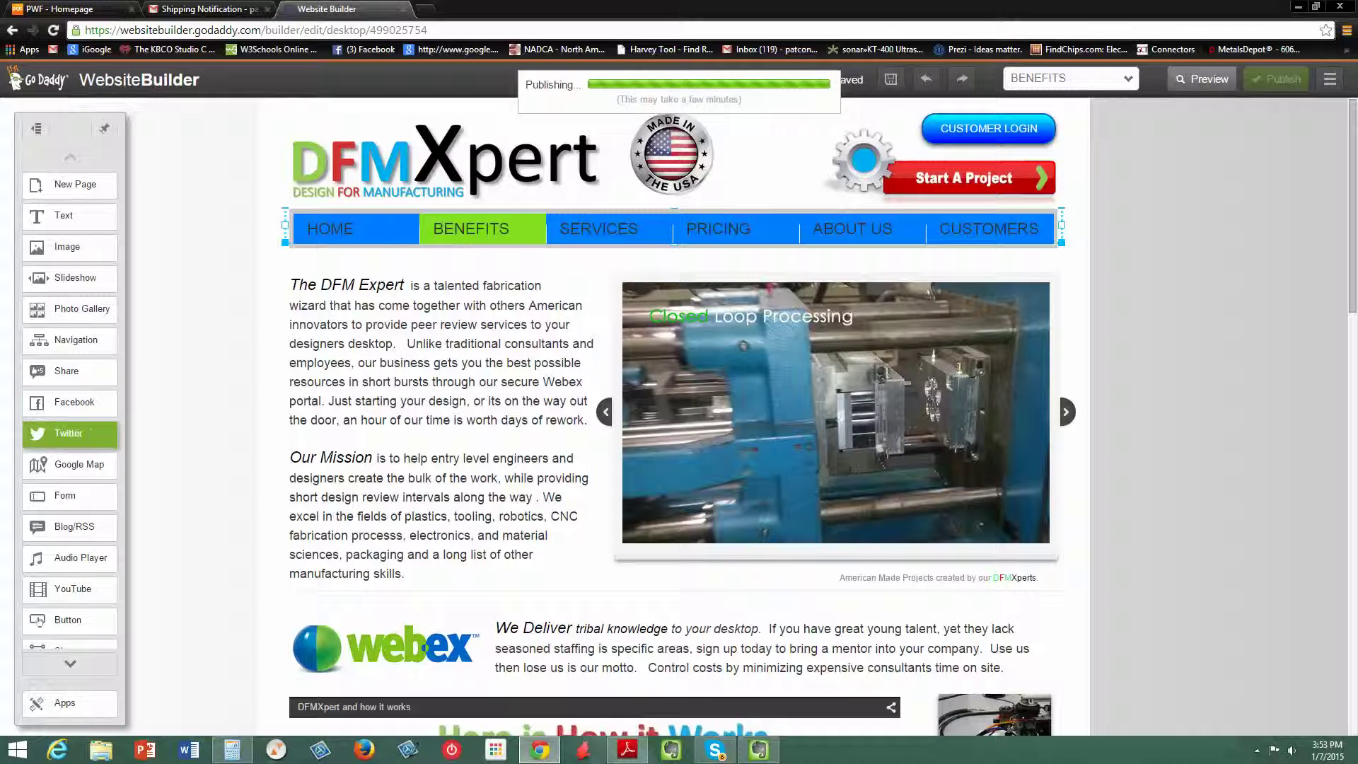
scroll(39, 537, "down", 2)
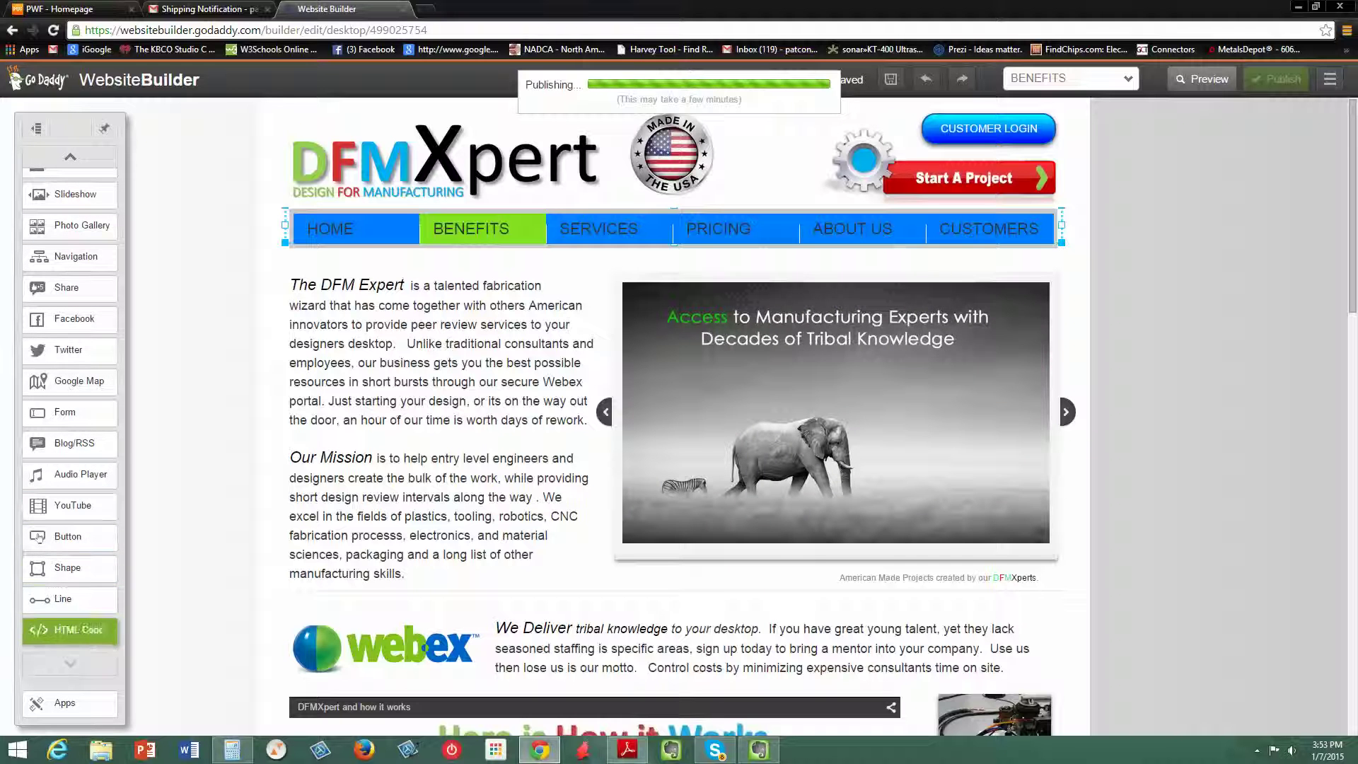
scroll(71, 505, "up", 2)
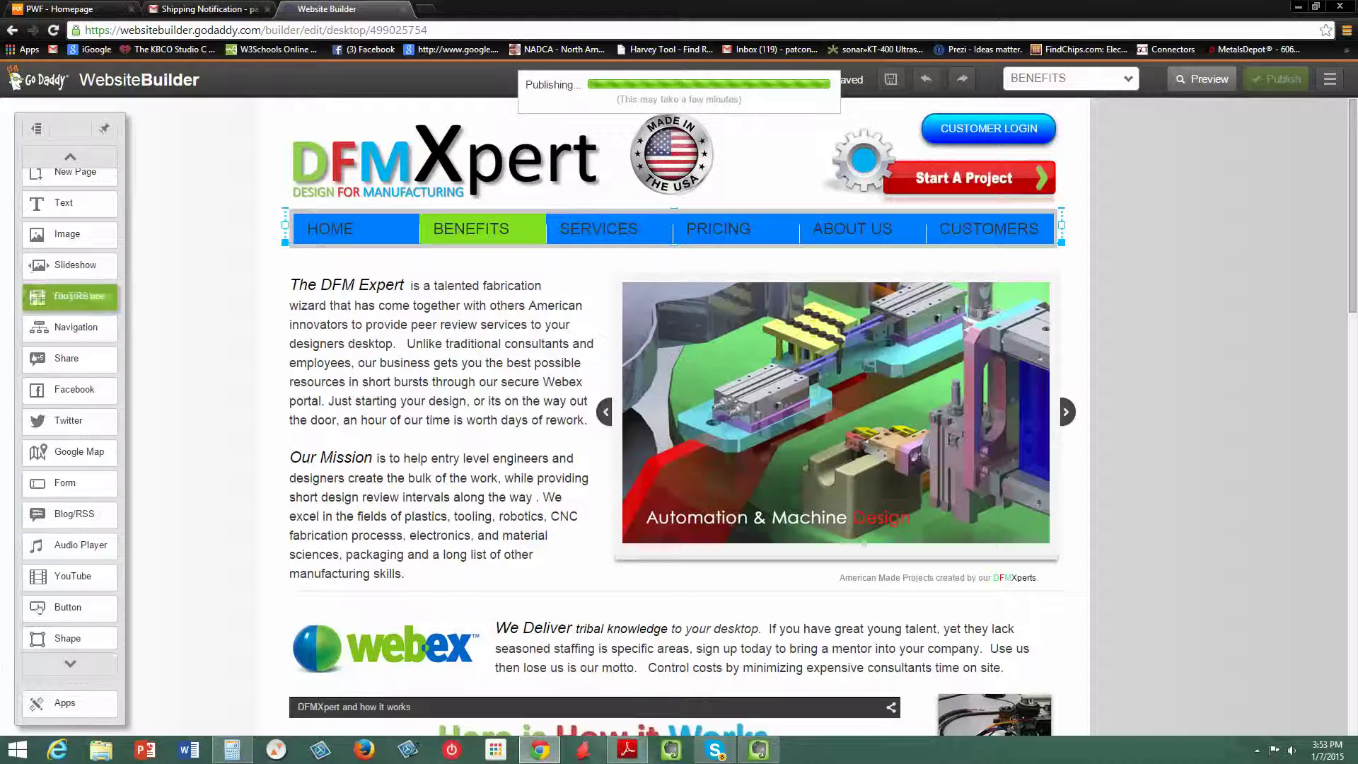
scroll(71, 505, "down", 2)
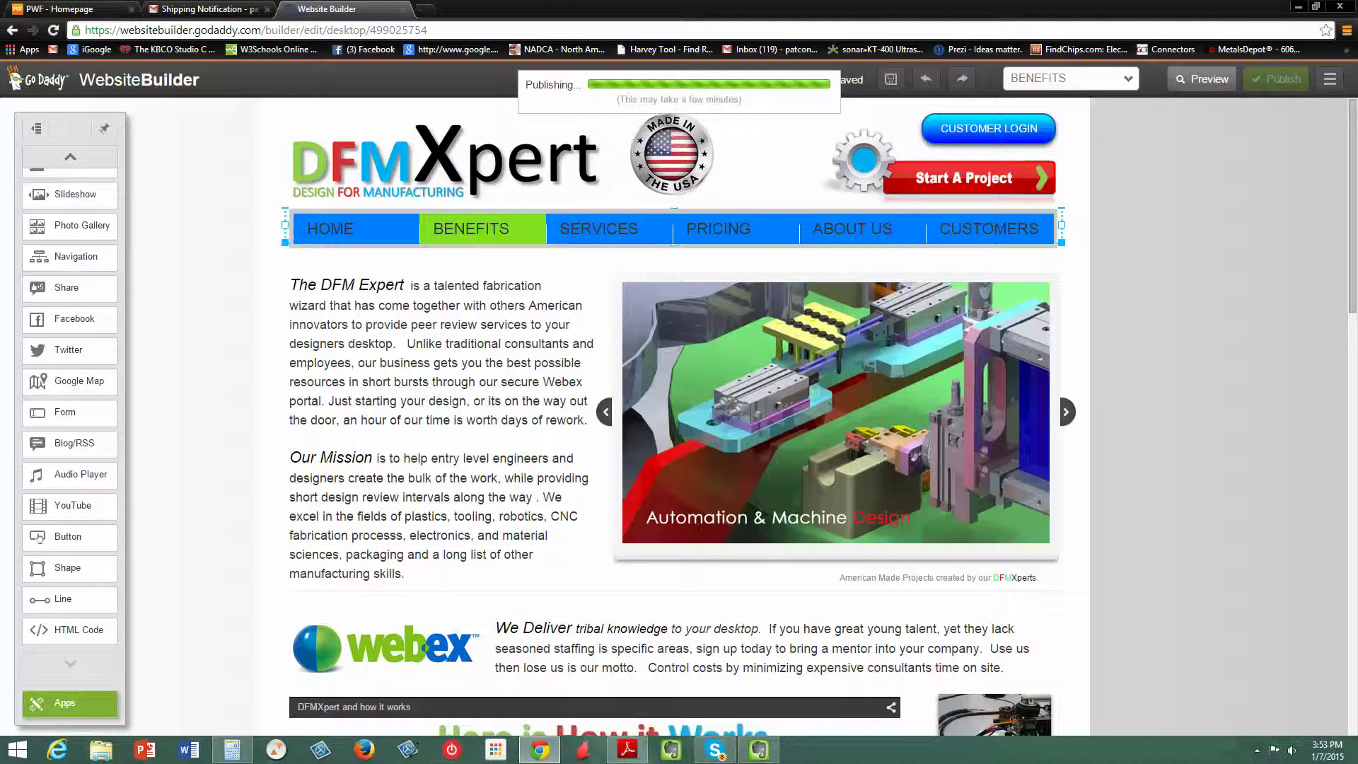
scroll(71, 322, "up", 1)
scroll(70, 233, "up", 1)
scroll(71, 225, "up", 1)
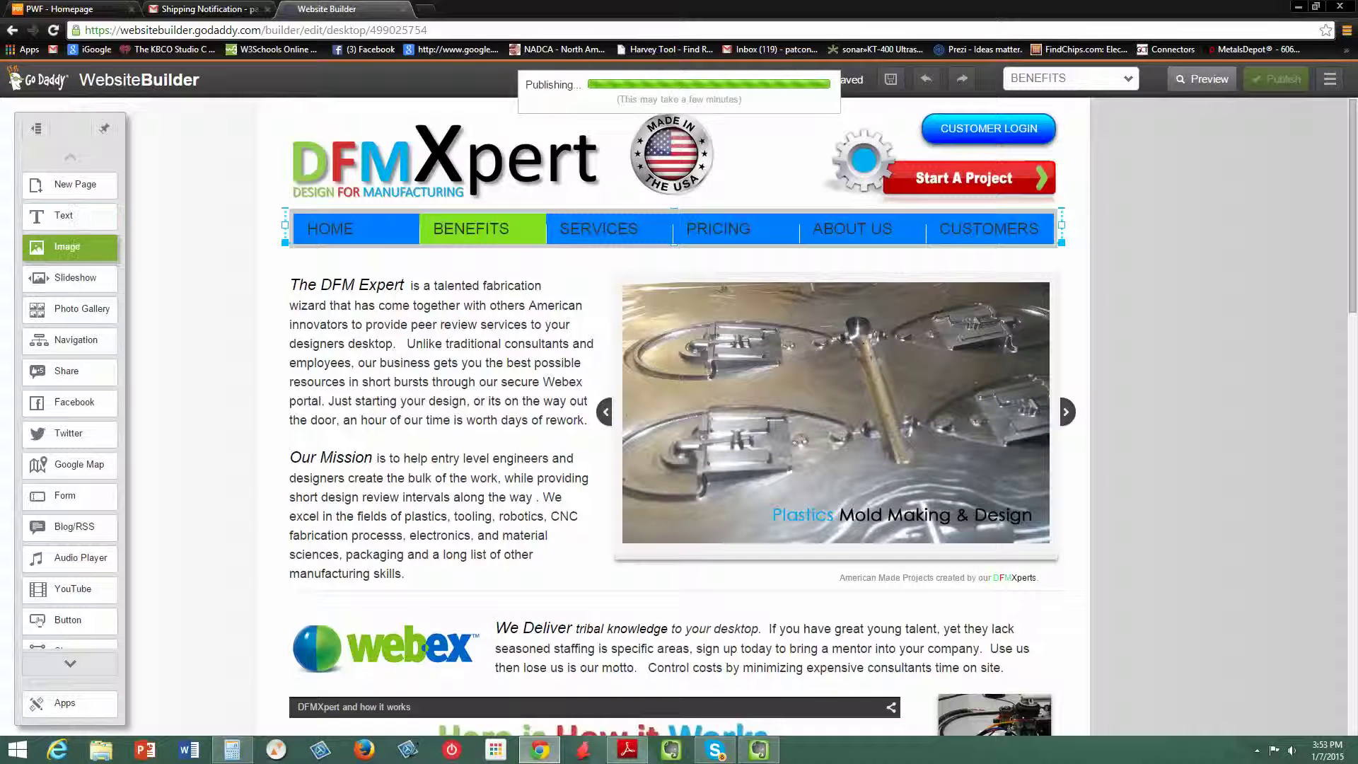
Select the Pneumatics/Hydraulics image, postpone the search optimization, and view the image swap's photo library without inserting a photo.
scroll(991, 425, "down", 5)
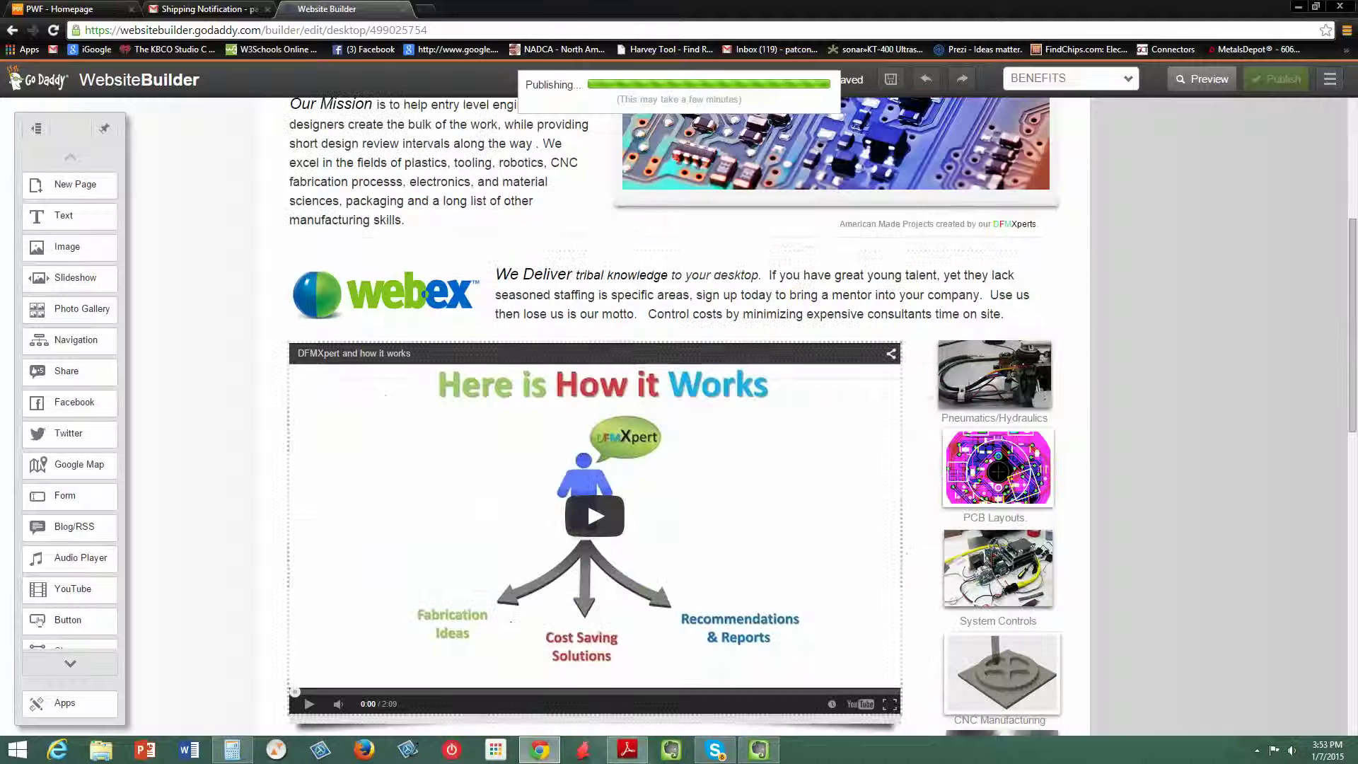
left_click(995, 373)
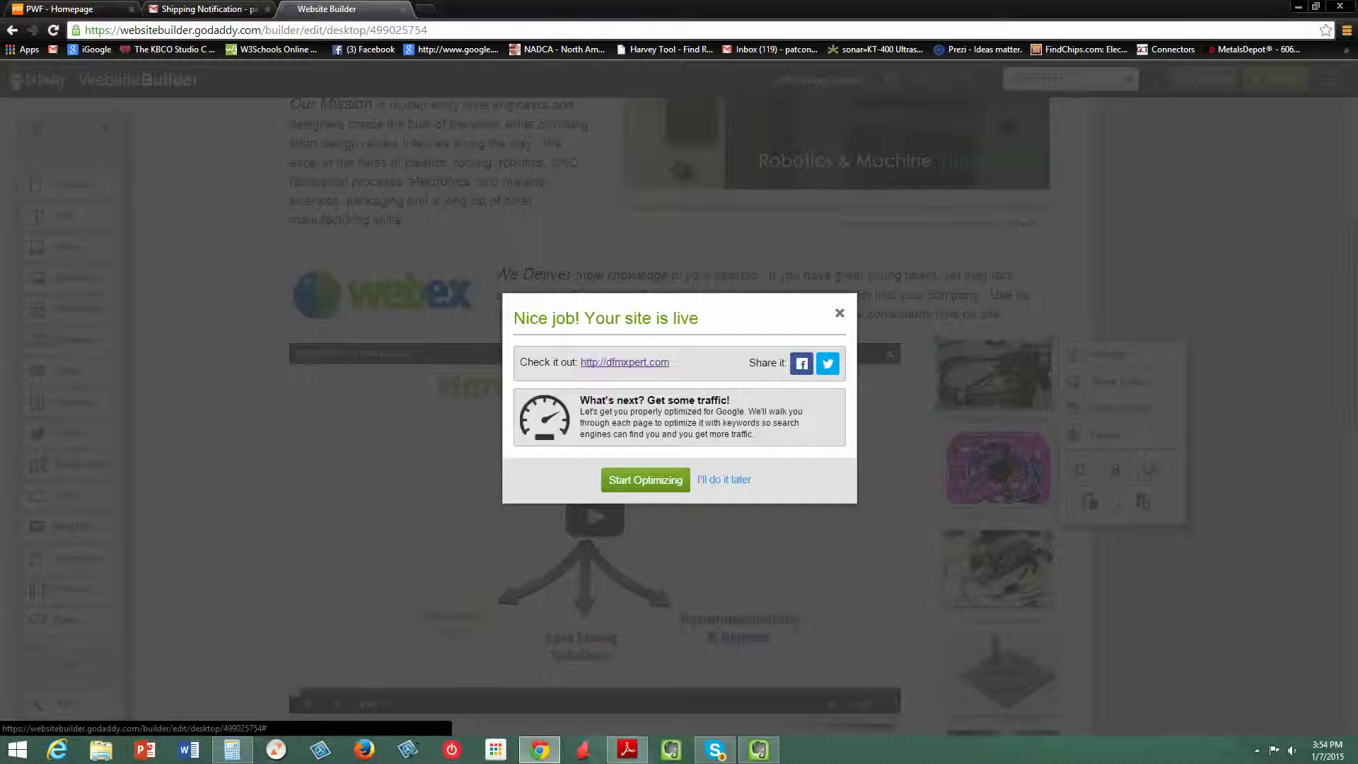
left_click(724, 479)
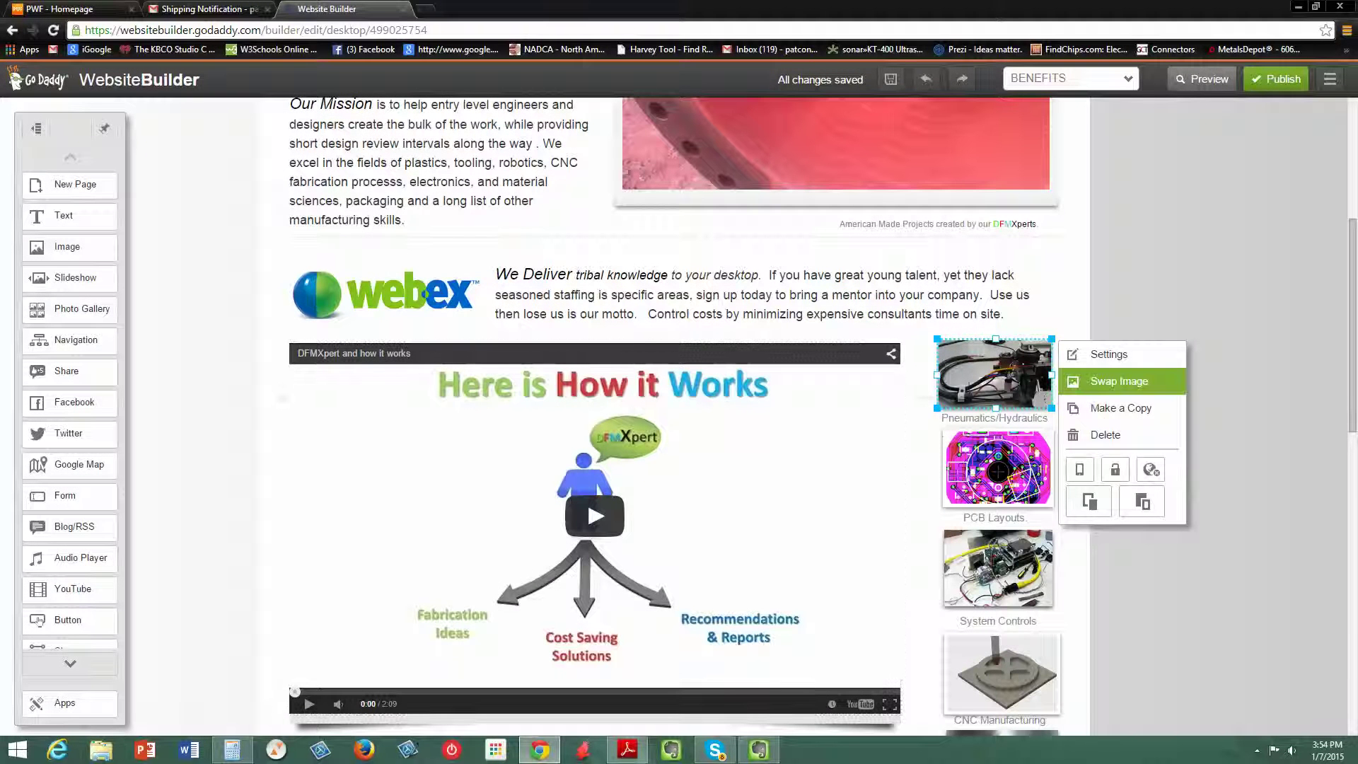
left_click(1119, 382)
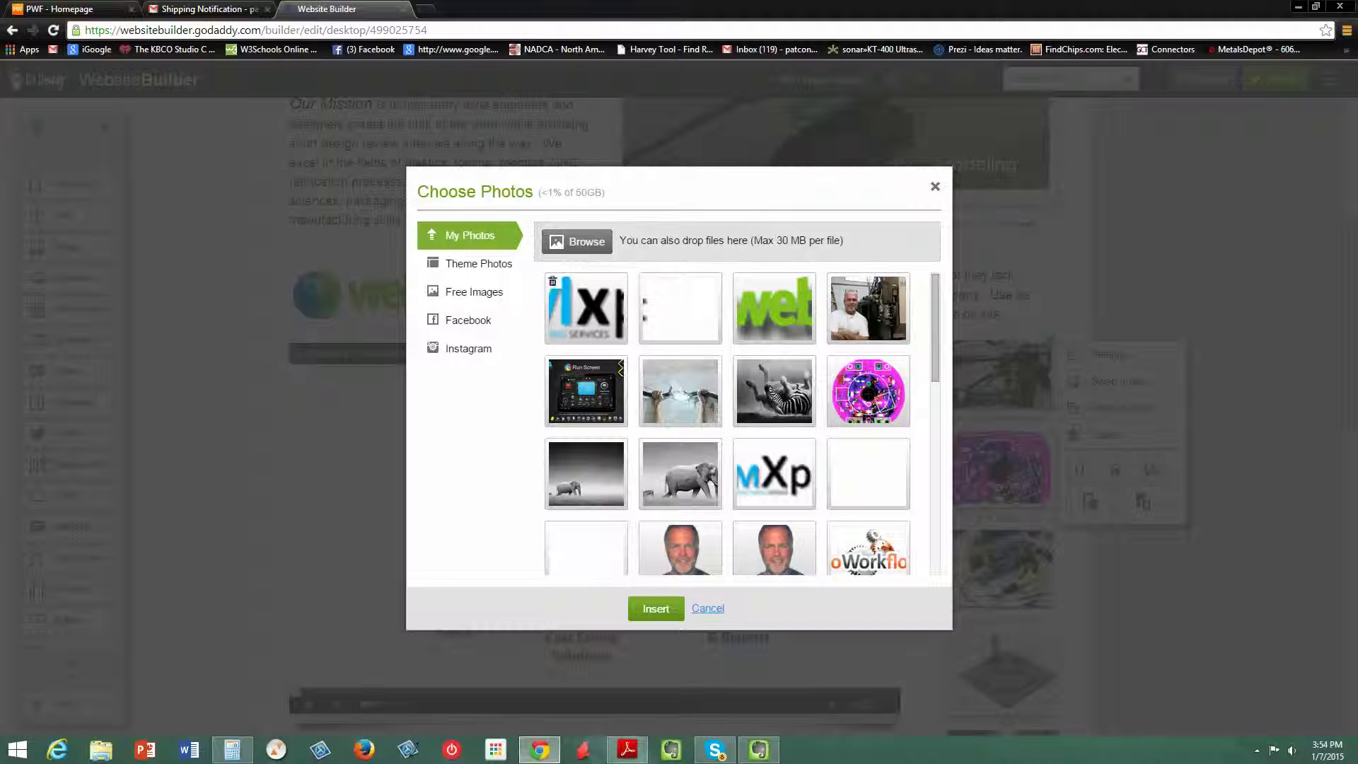
left_click(707, 608)
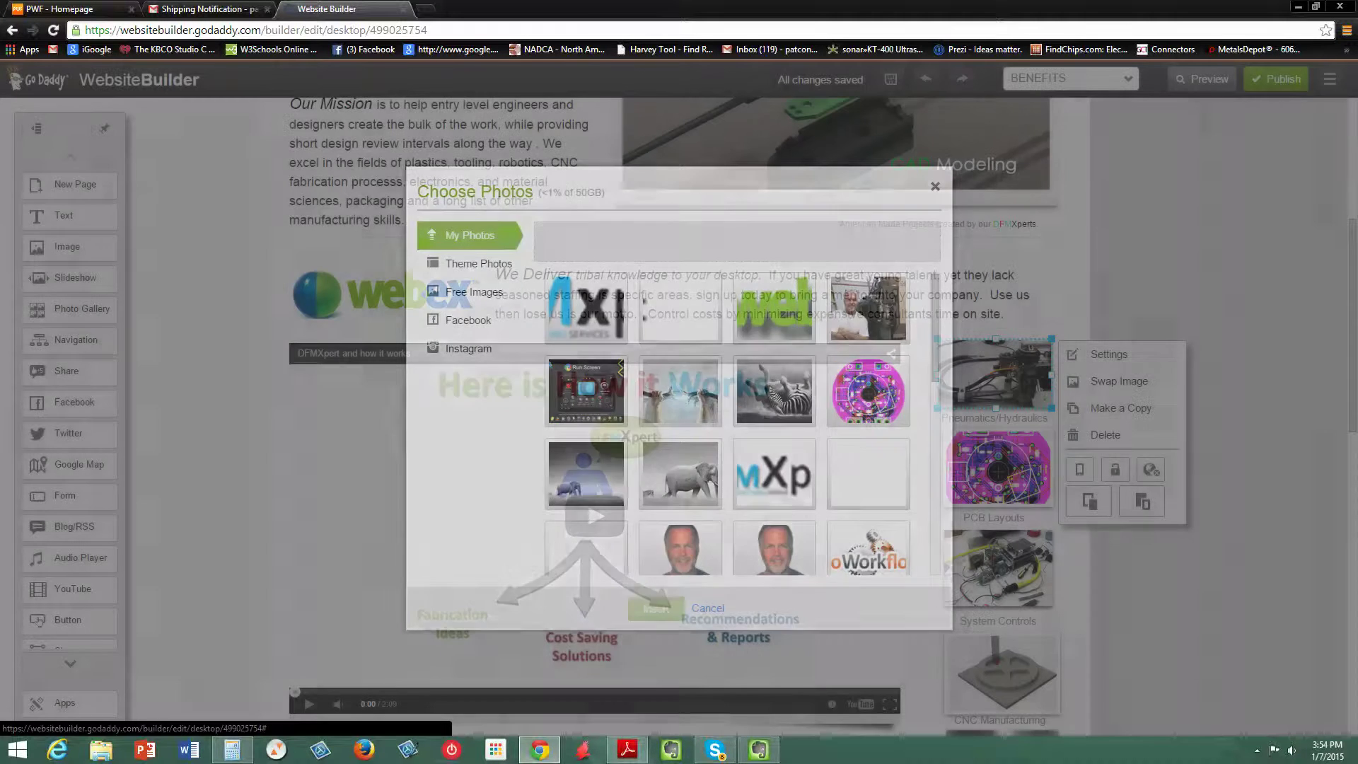
Check the BENEFITS submenu and skim the page down to its service sections and back up.
scroll(1151, 469, "up", 5)
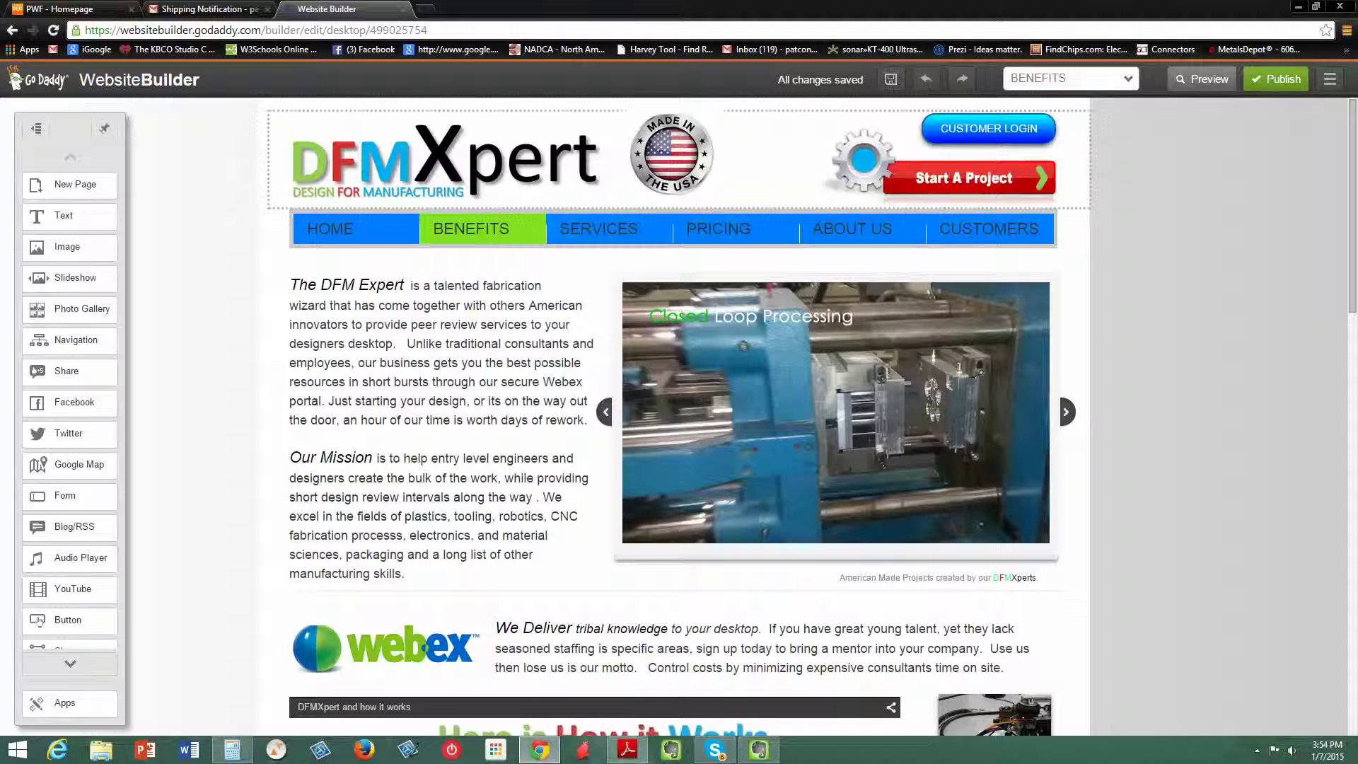
mouse_move(602, 226)
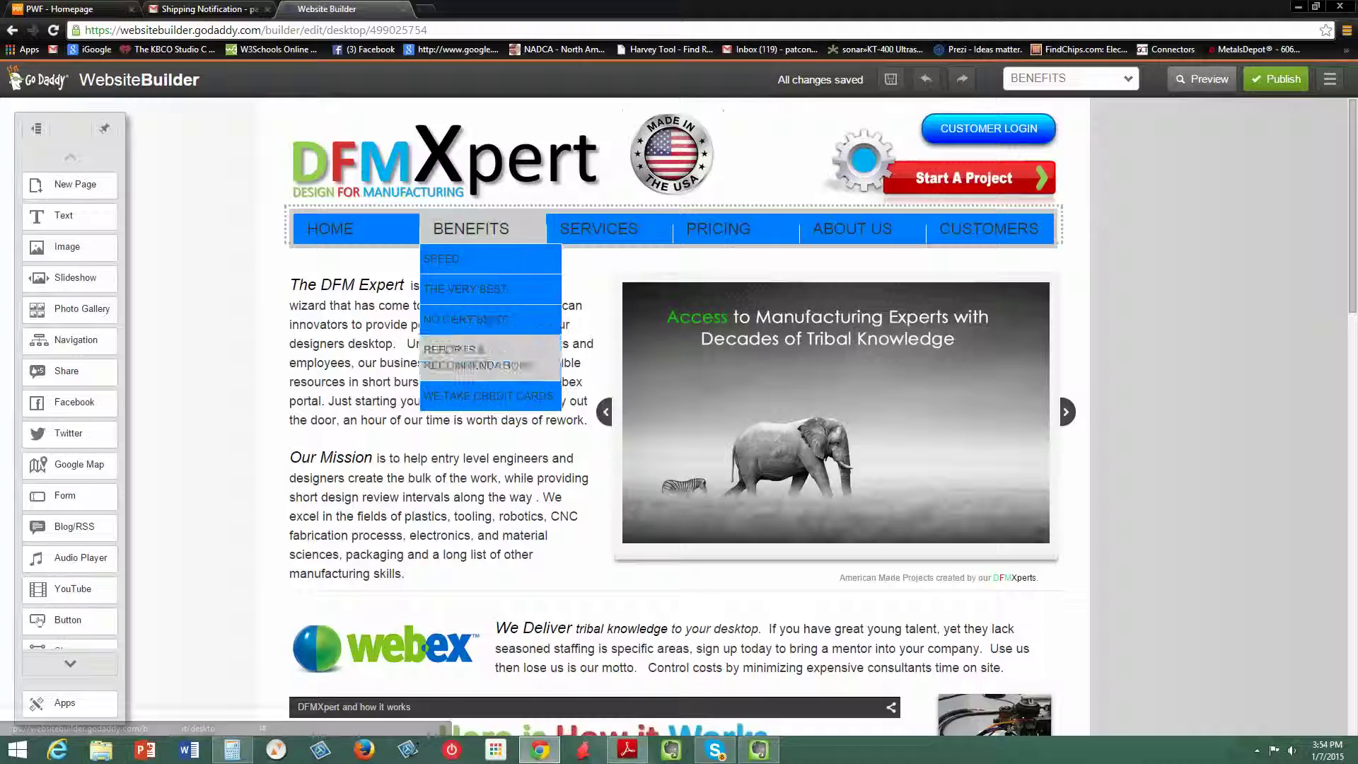
scroll(452, 354, "down", 8)
scroll(594, 418, "down", 8)
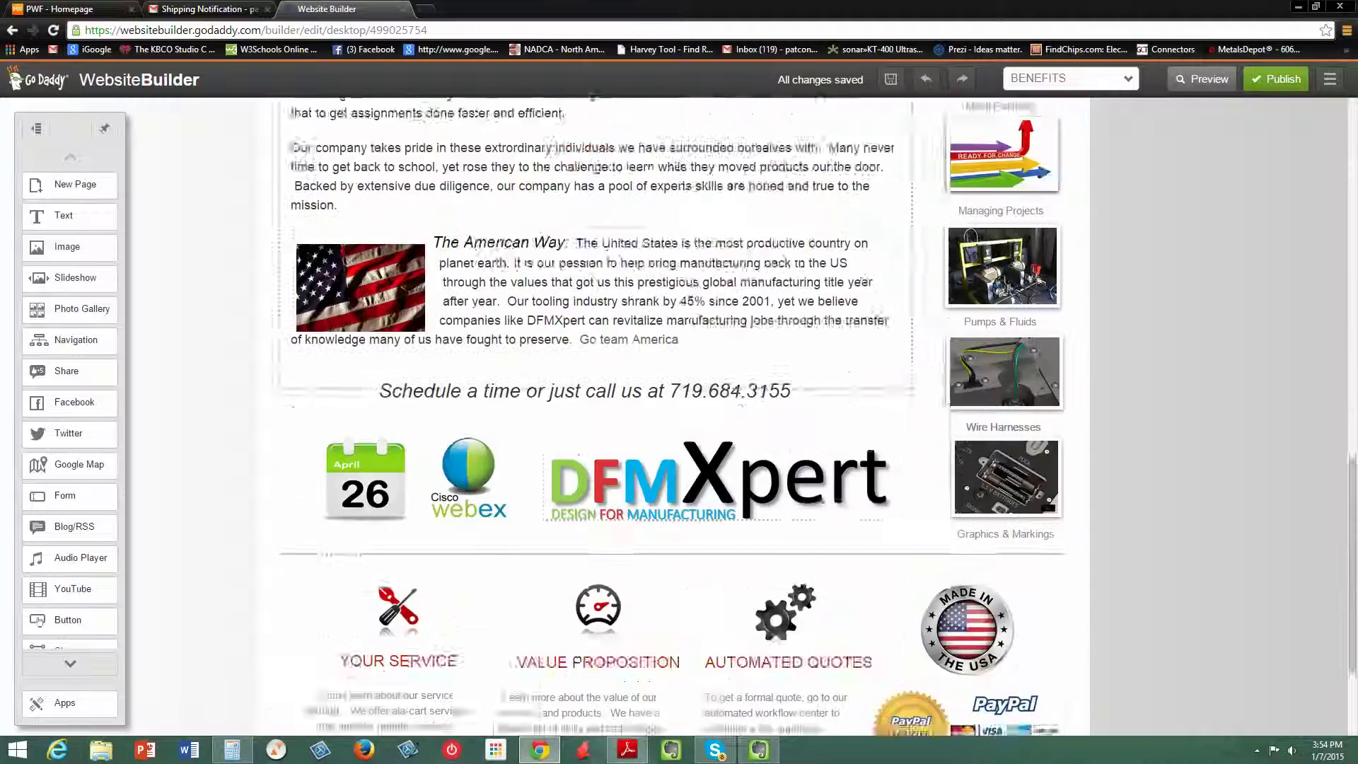
scroll(672, 417, "up", 16)
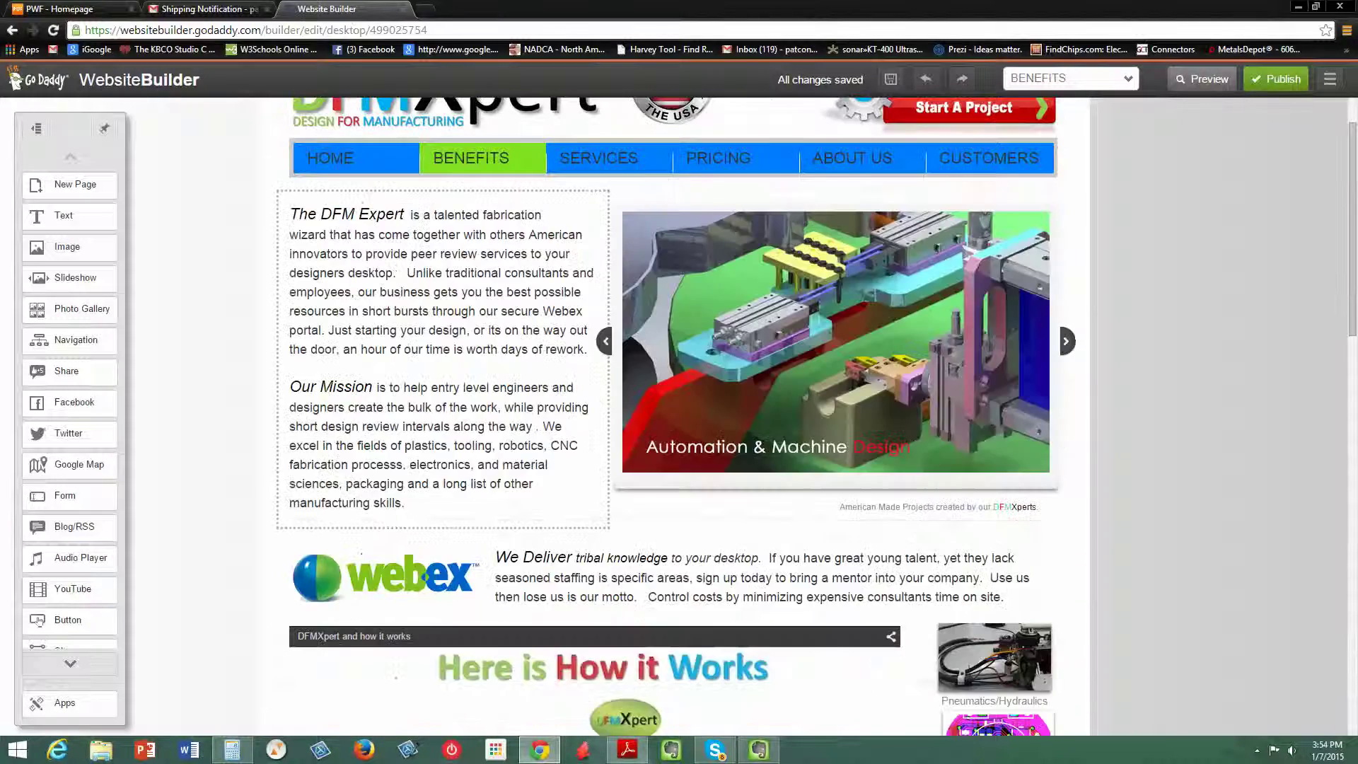